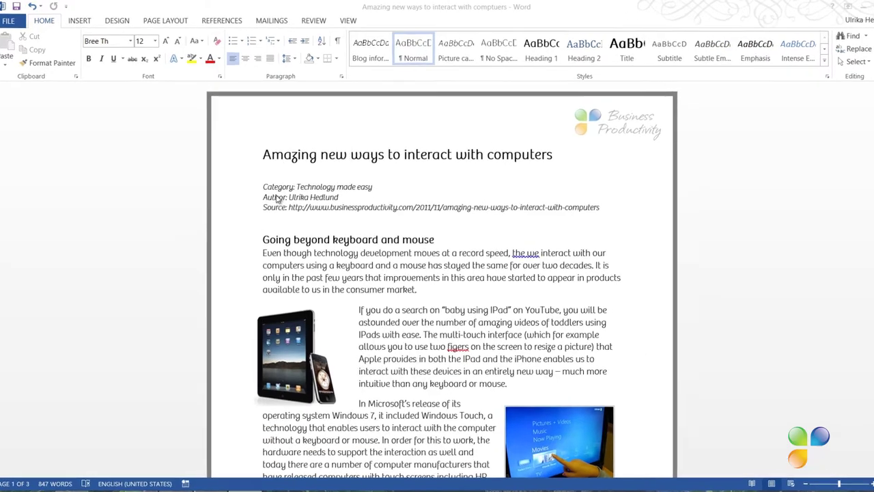
Capitalize each word of the document title and correct the flagged "To" to lowercase "to"
click(244, 157)
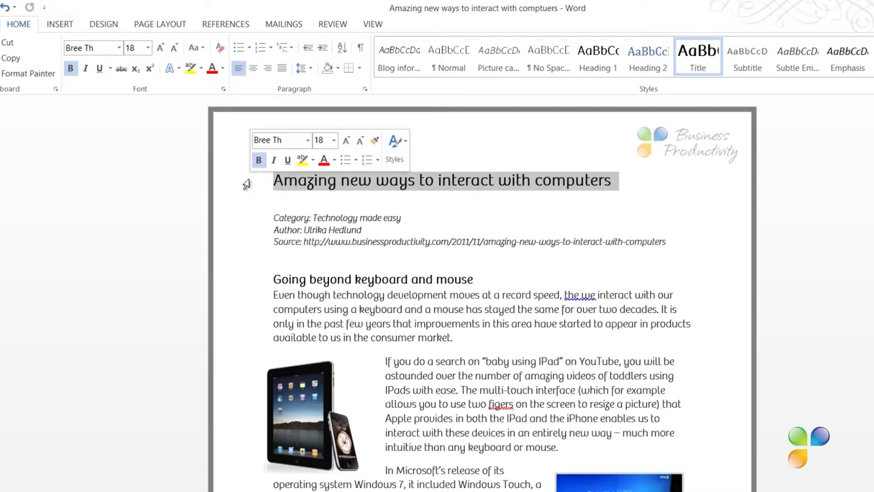
click(202, 48)
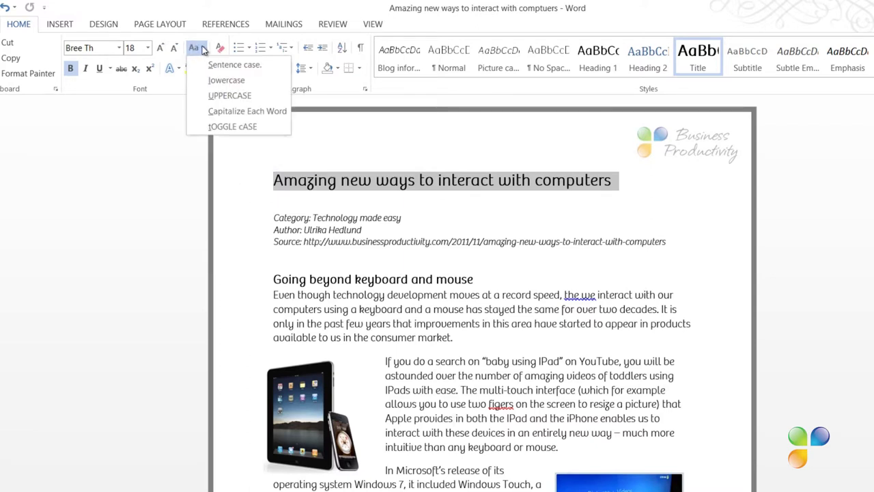
click(203, 111)
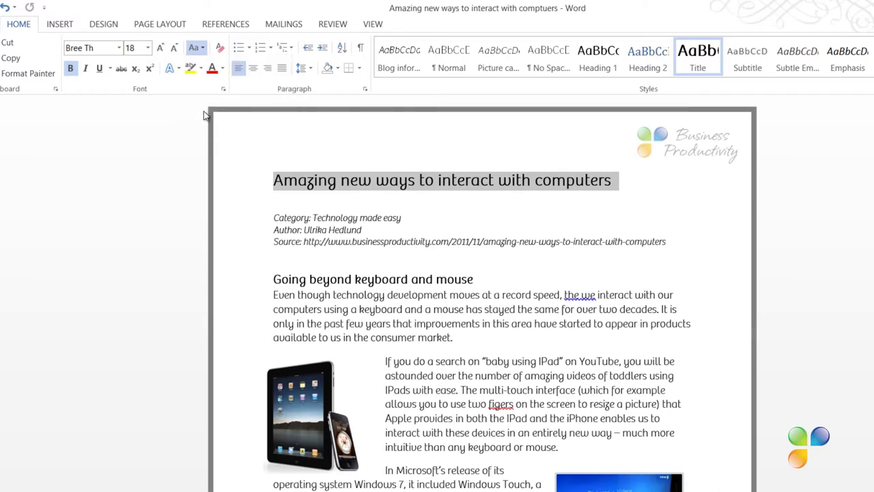
click(440, 181)
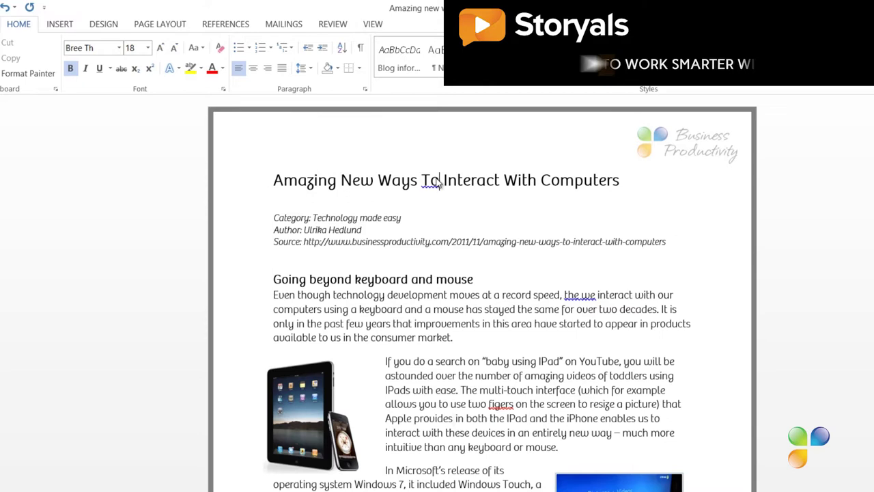
right_click(440, 179)
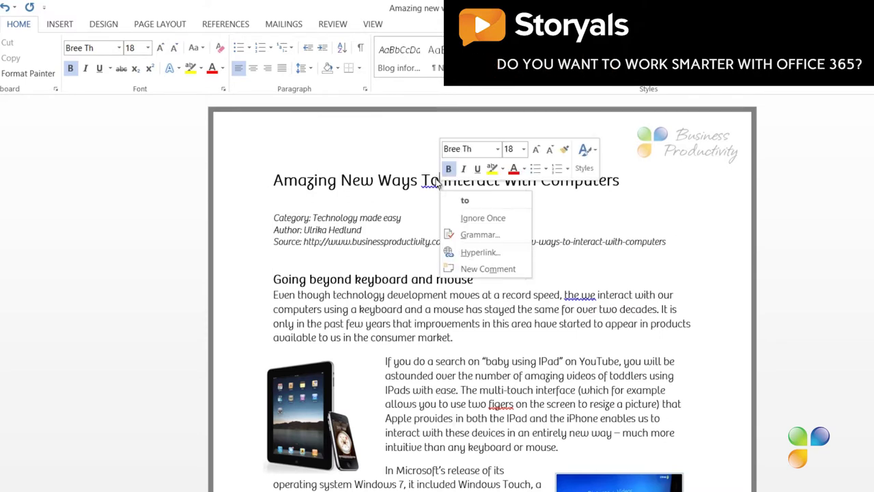
click(453, 199)
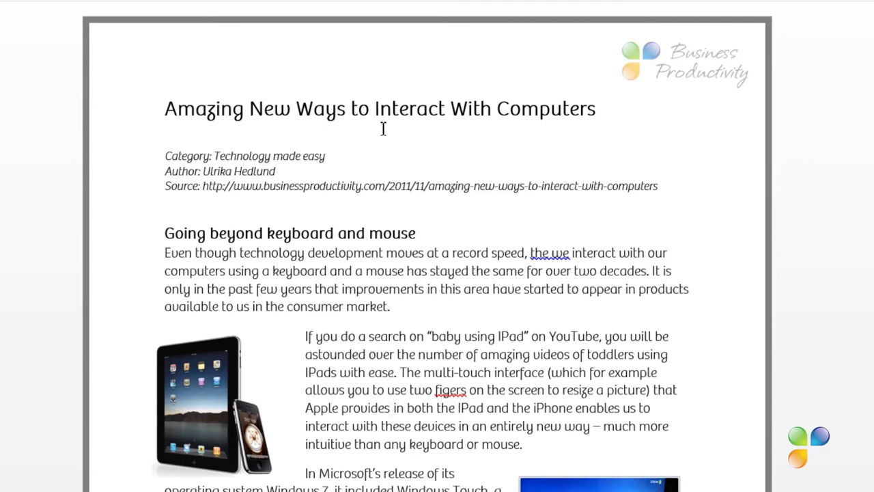
Insert the missing word "way" before "we interact" in the first paragraph and correct the misspelled "figers" to "fingers"
click(557, 253)
text(way w)
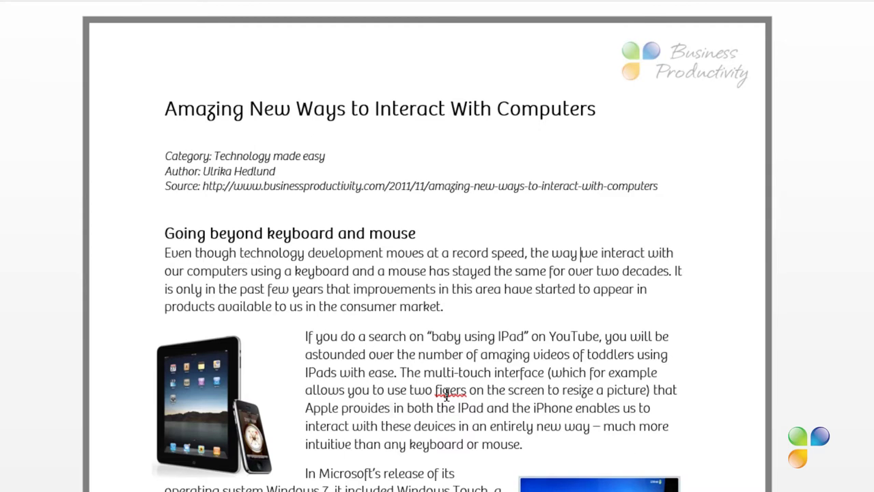
right_click(446, 393)
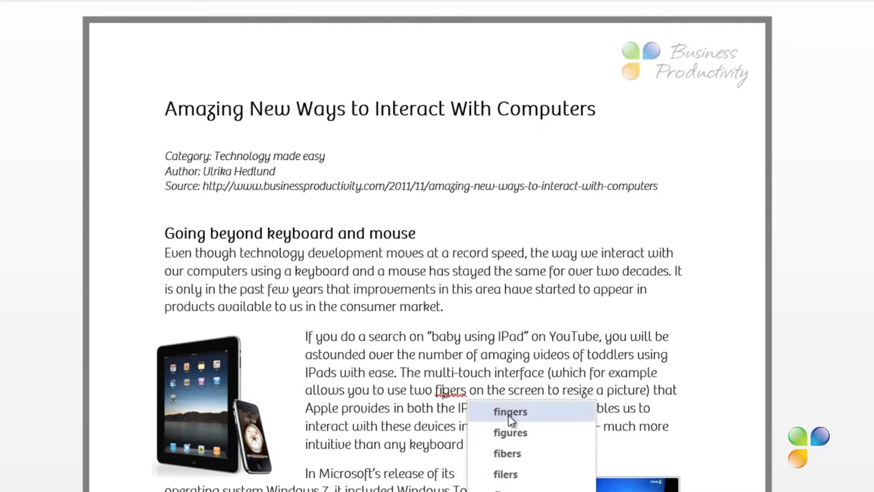
click(508, 412)
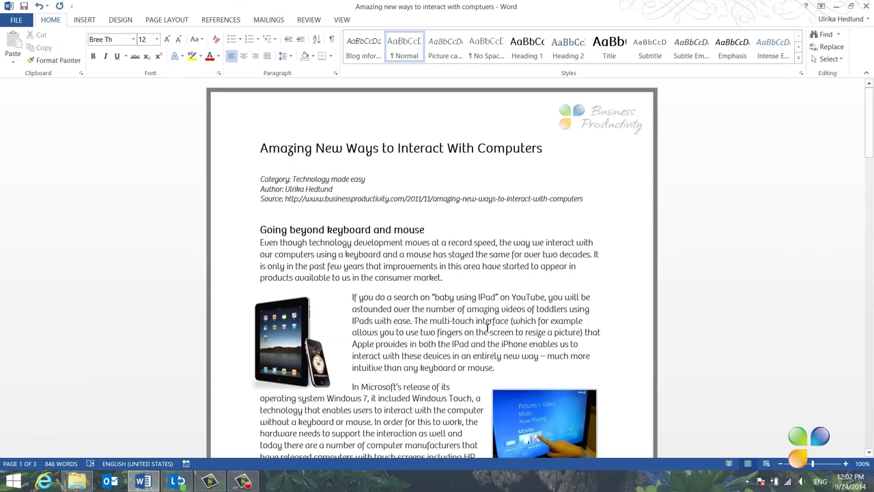
Confirm English (United States) as the proofing language with automatic language detection enabled
click(316, 20)
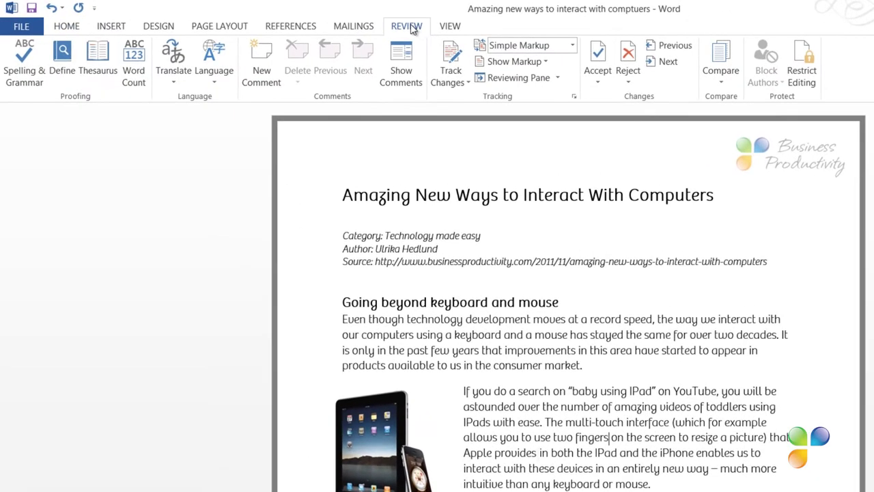
click(214, 73)
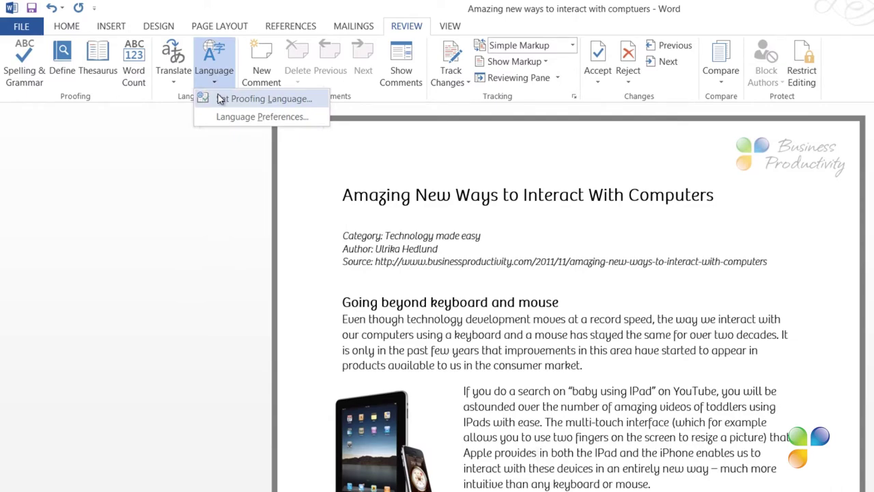
click(263, 99)
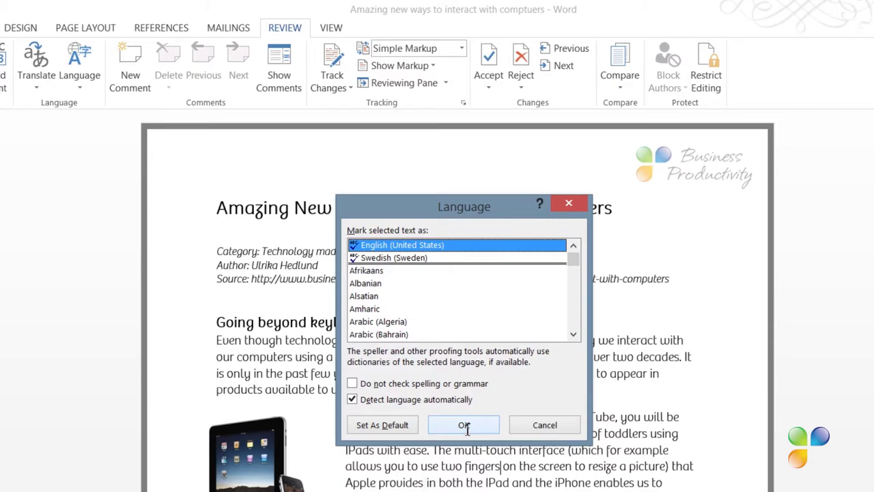
click(464, 426)
Add an additional editing language in the Office language preferences
click(79, 75)
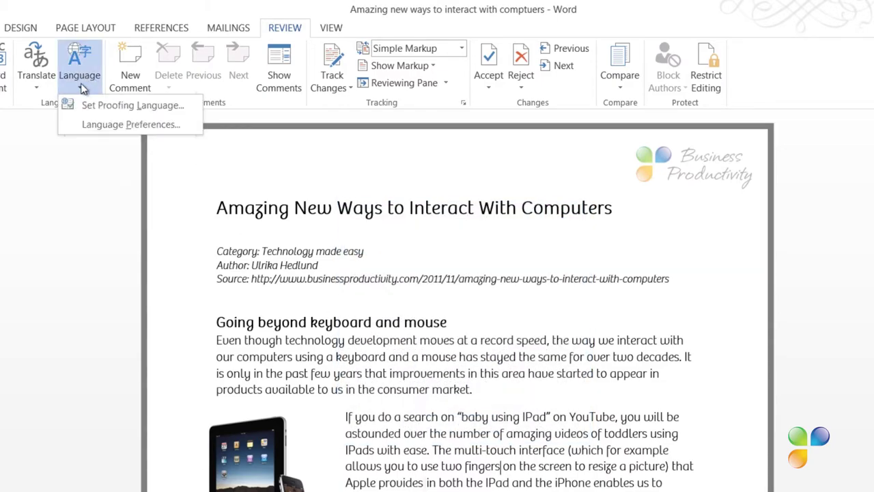
click(85, 123)
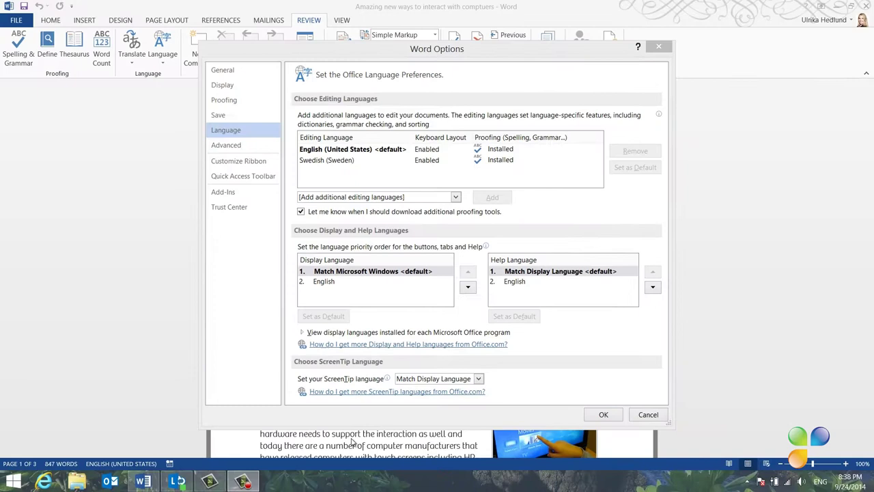
click(467, 223)
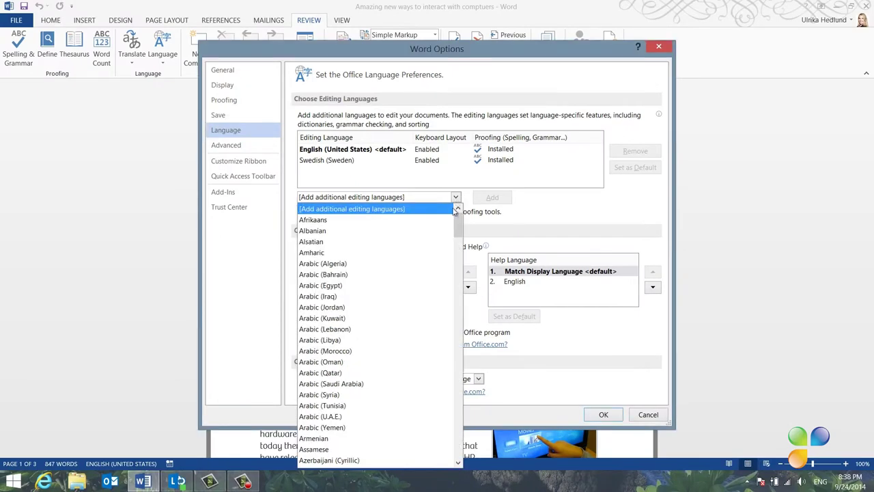
click(341, 416)
click(498, 198)
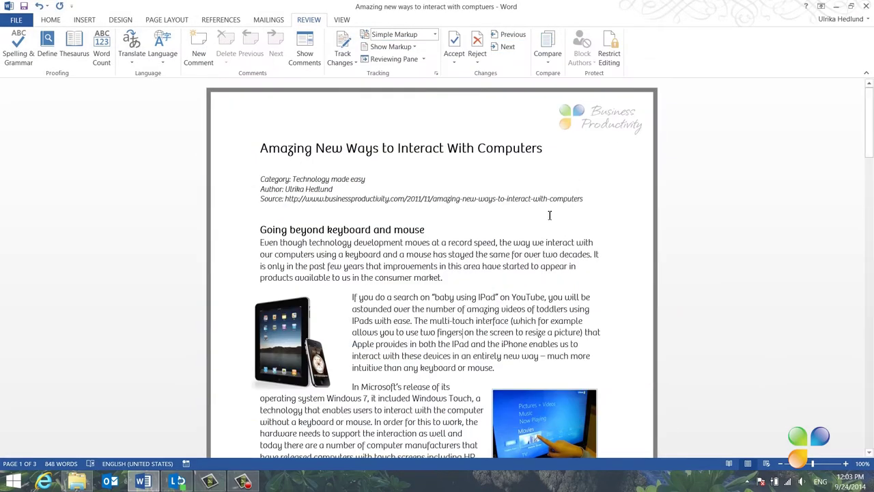
Correct the flagged word "devise" to "device" in the paragraph under "Humans as the remote control"
scroll(549, 216, down, 7)
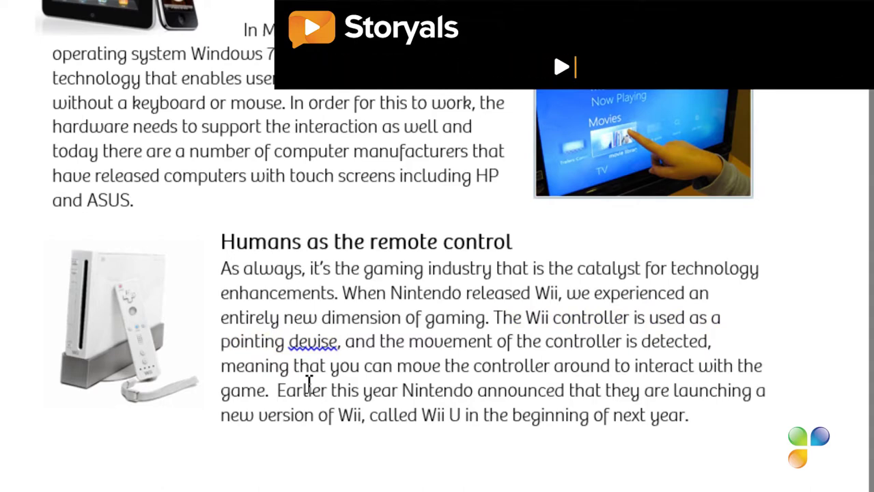
right_click(306, 342)
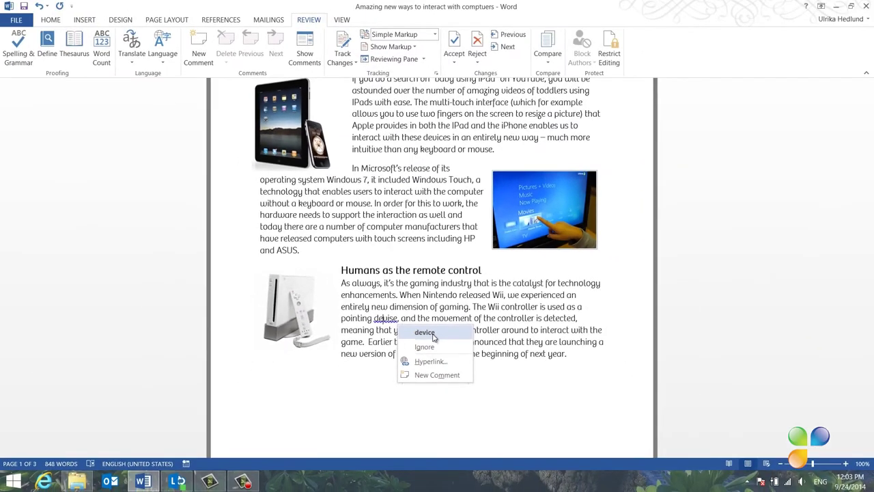
click(433, 335)
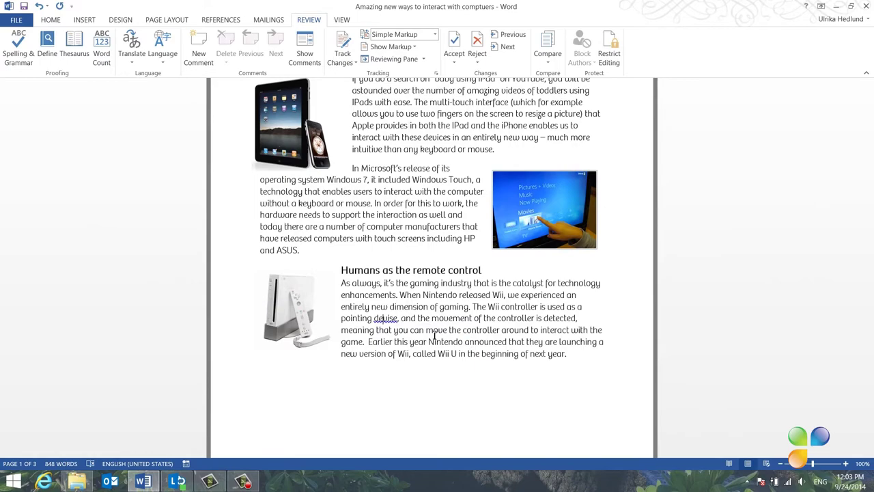
Look up the definitions of "device" and "devise" in Bing Dictionary, and close the dictionary
right_click(388, 321)
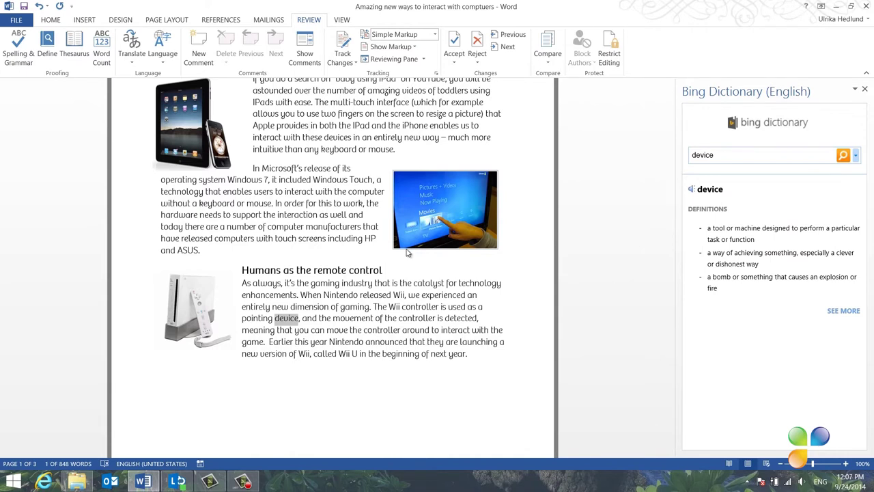
double_click(710, 157)
text(devise)
key(Return)
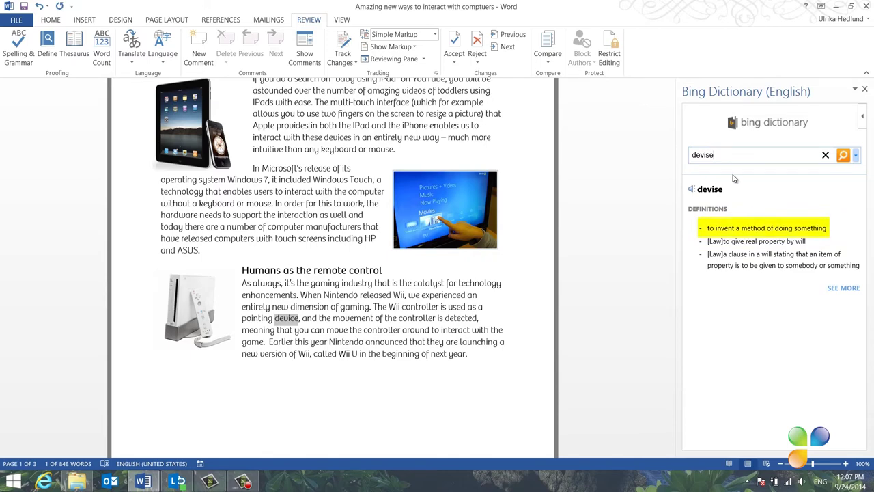
click(865, 89)
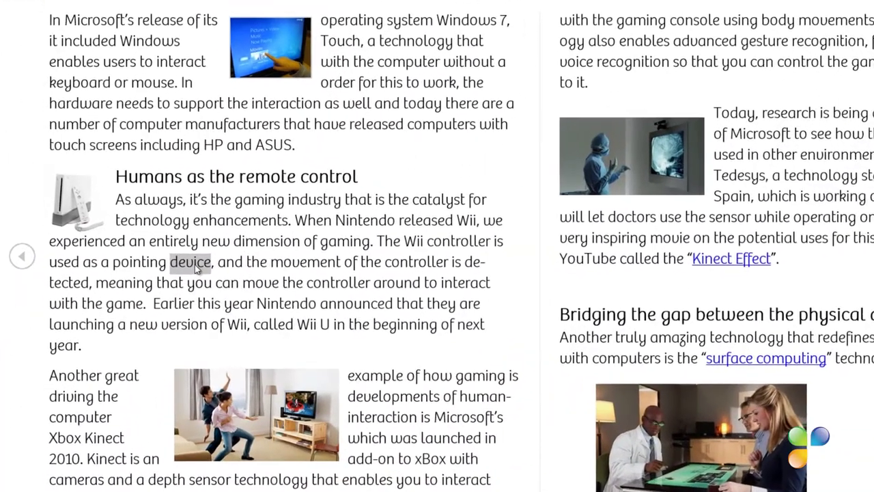
Look up the definition of "device" in Read Mode and play its pronunciation
right_click(182, 255)
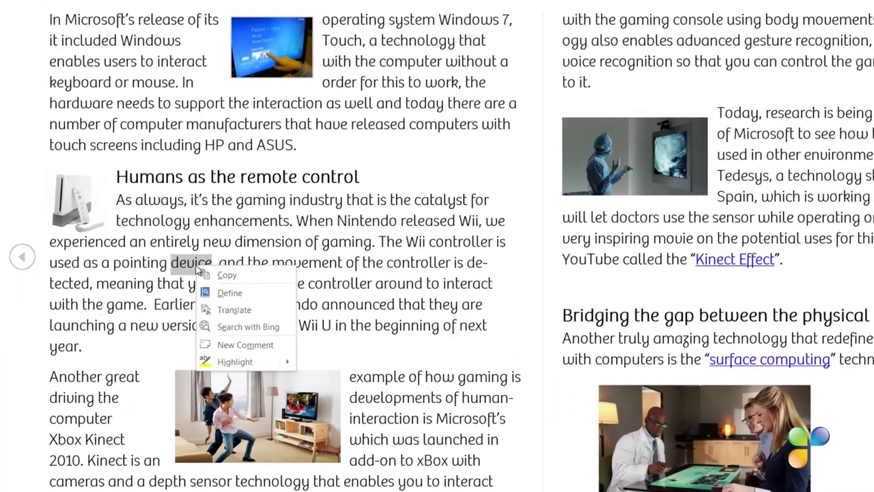
click(228, 292)
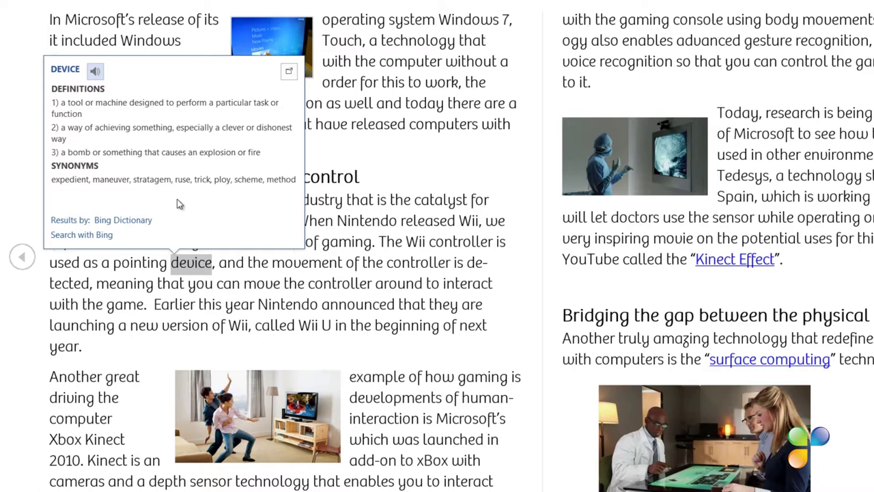
click(96, 72)
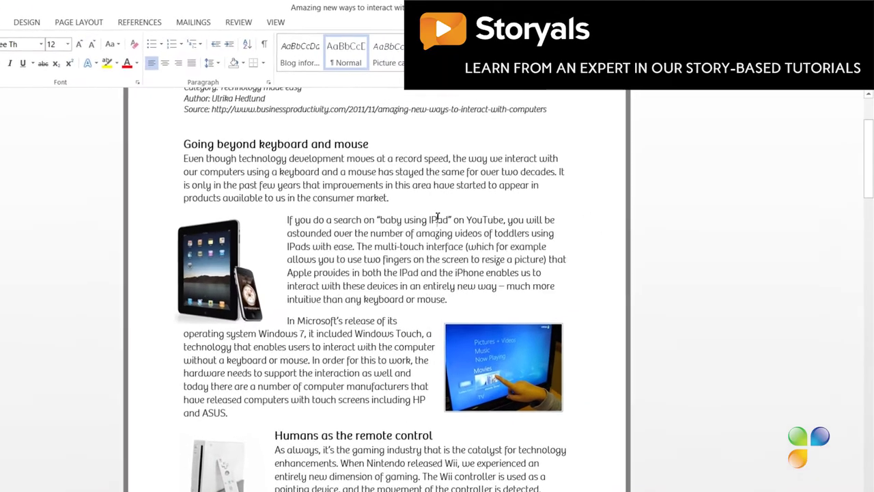
Replace every "IPad" with "iPad" throughout the document using a case-sensitive find and replace, and close the dialog
double_click(405, 237)
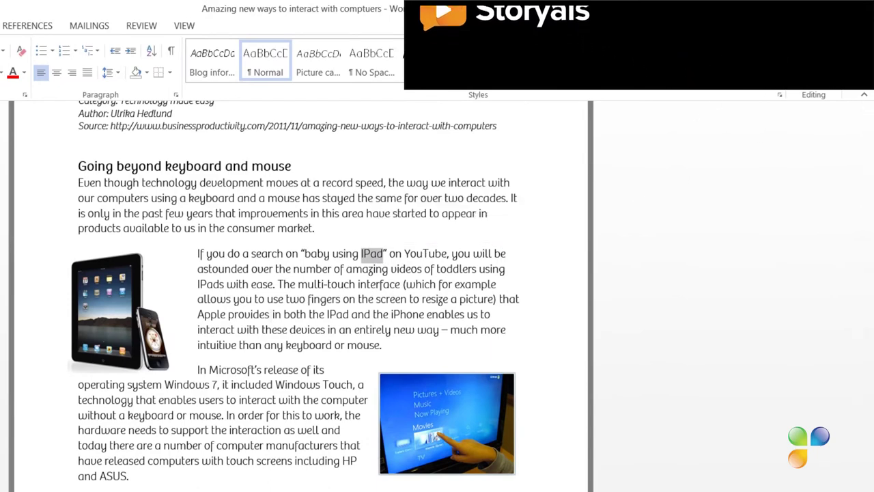
key(ctrl+h)
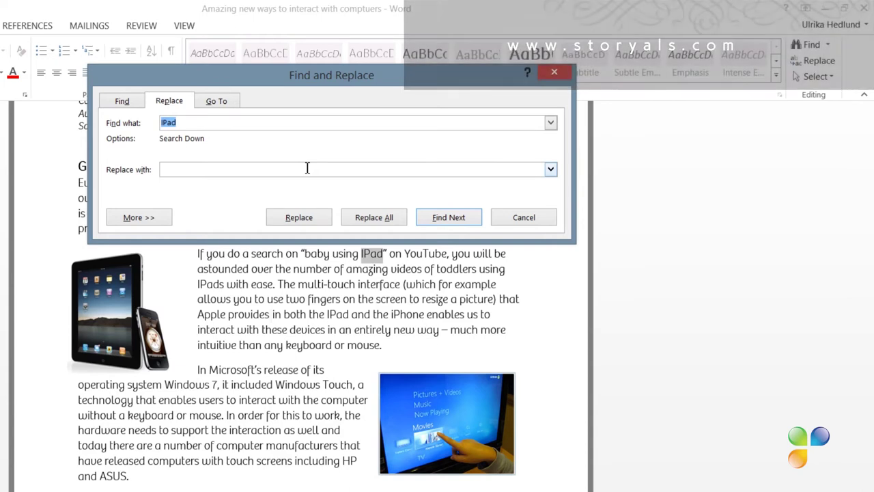
click(195, 170)
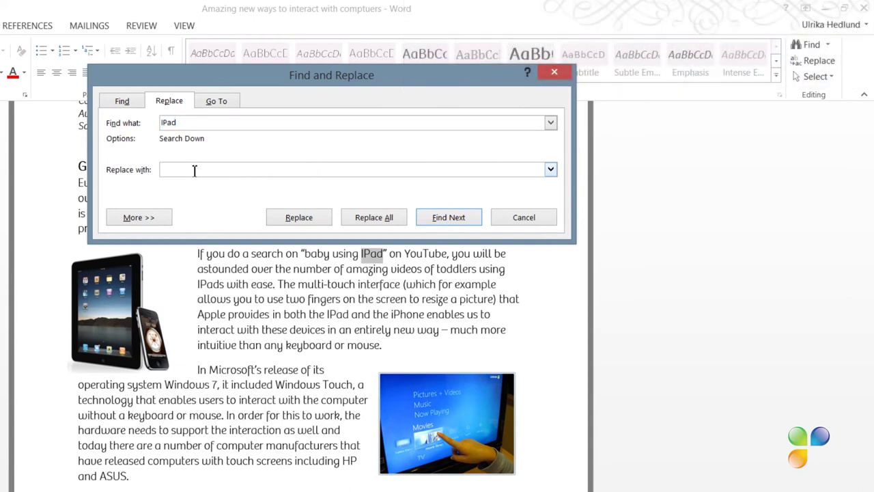
text(iPad)
click(143, 218)
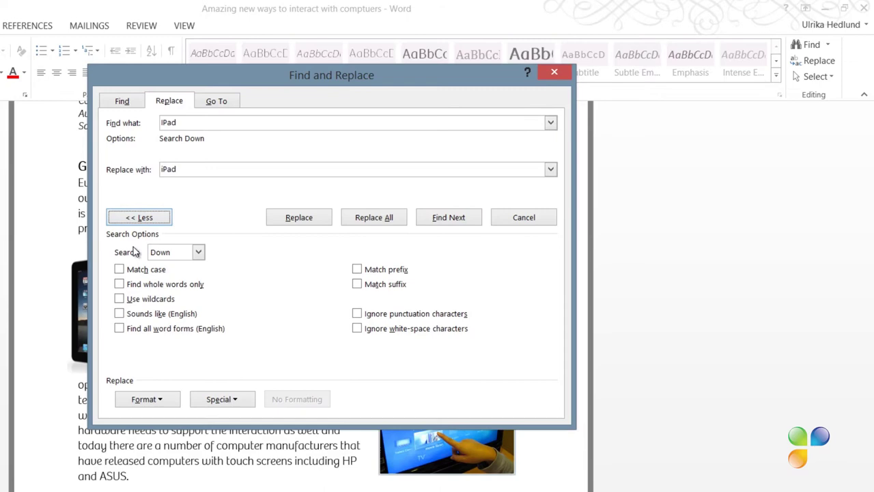
click(119, 270)
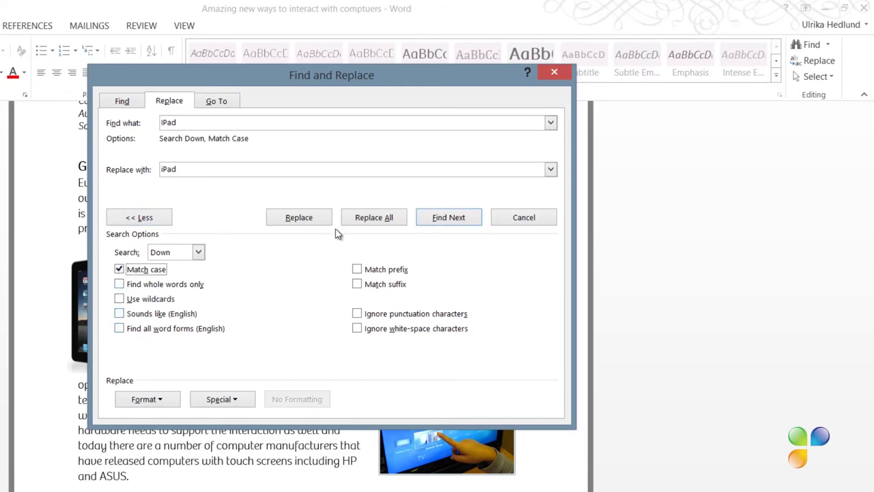
click(368, 218)
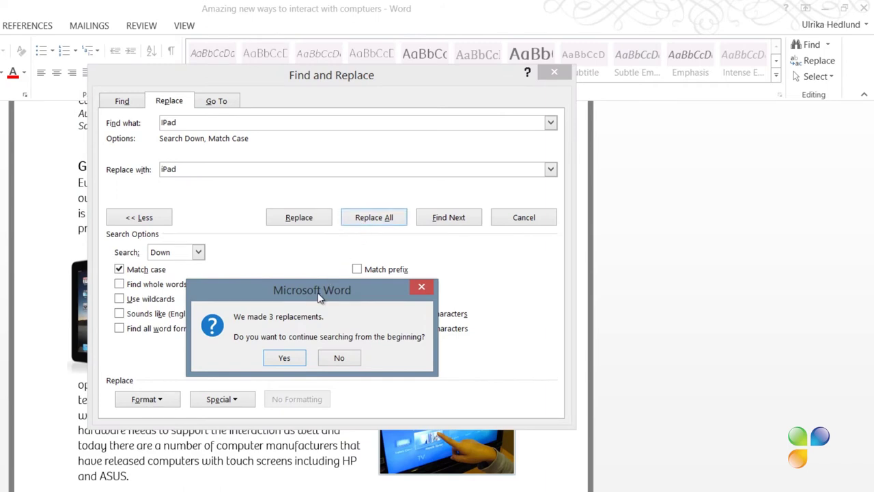
click(291, 361)
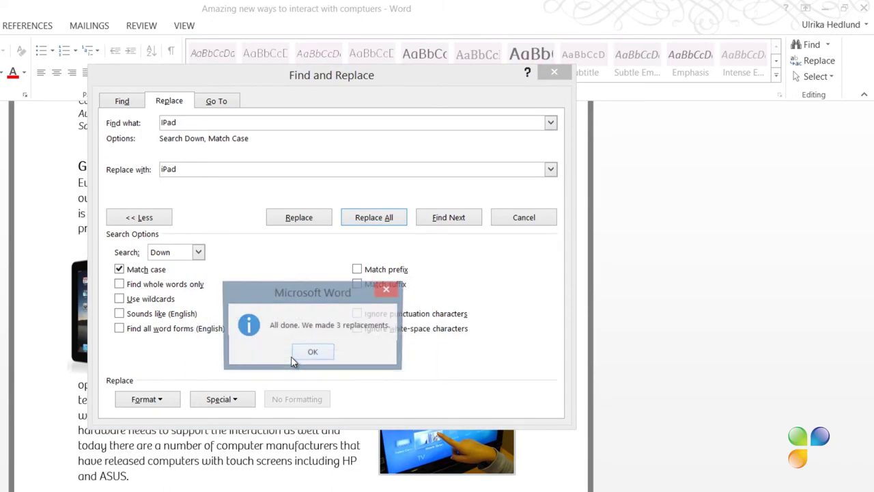
click(313, 354)
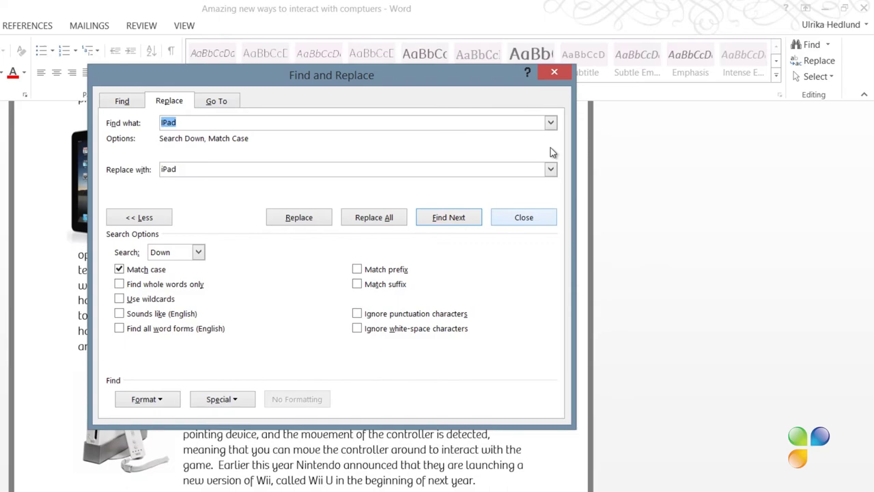
click(554, 73)
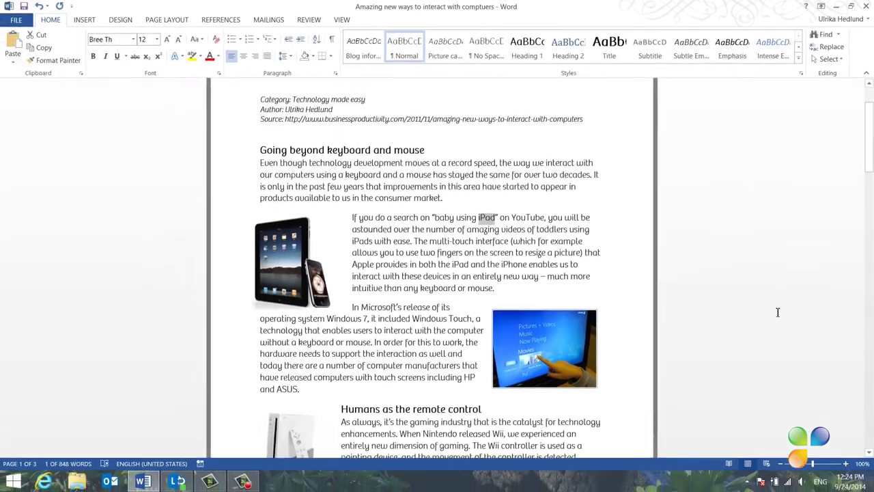
scroll(763, 358, up, 2)
scroll(778, 312, up, 1)
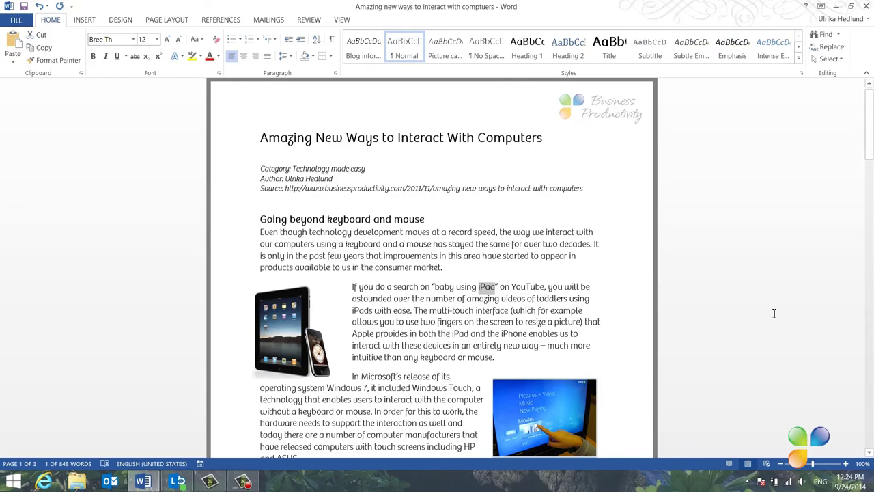
Replace "improvements" with the synonym "enhancements" in the paragraph under "Going beyond keyboard and mouse"
right_click(413, 257)
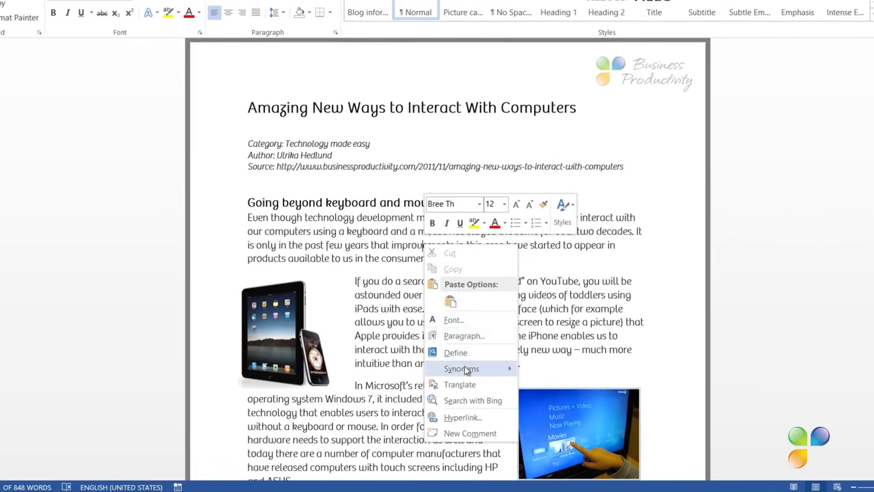
mouse_move(456, 365)
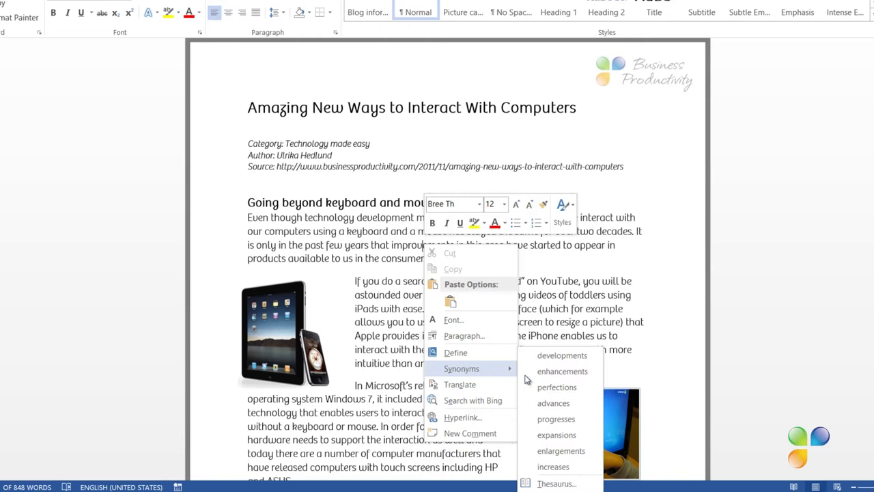
key(Escape)
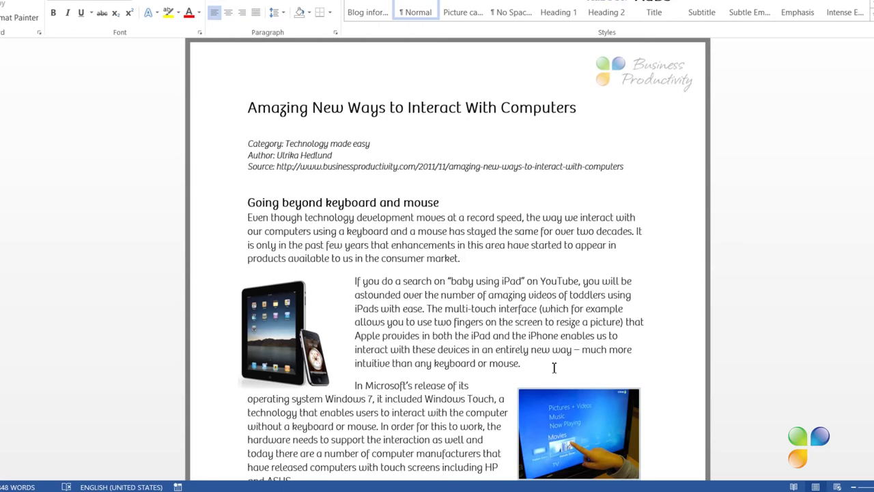
key(ctrl+shift+Right)
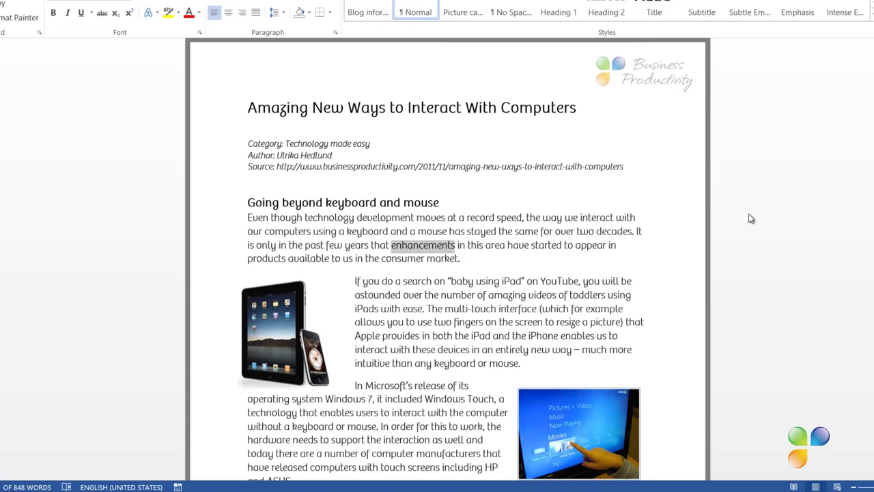
Look up "appear" in the thesaurus and replace it with "emerge" in the paragraph under "Going beyond keyboard and mouse"
right_click(592, 249)
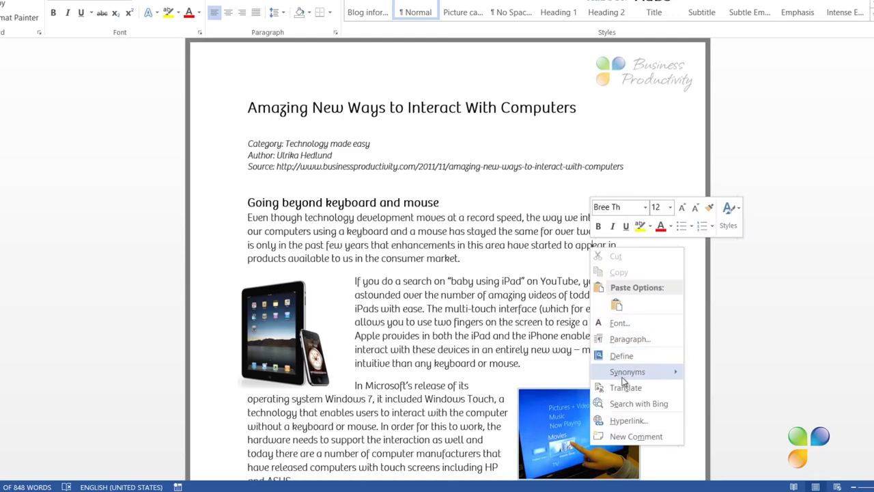
mouse_move(622, 378)
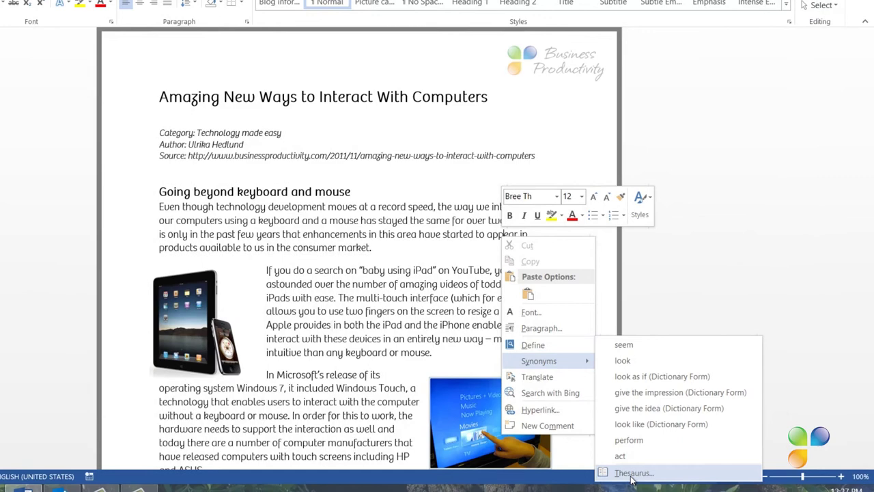
click(676, 480)
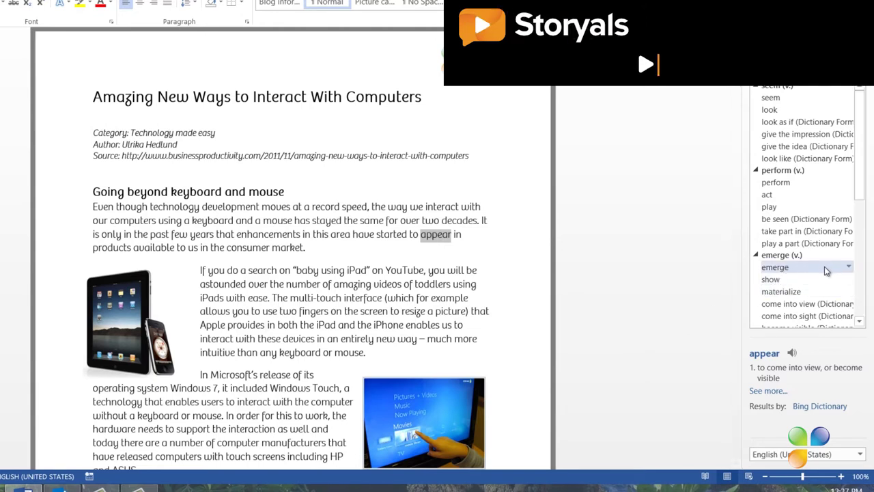
click(849, 267)
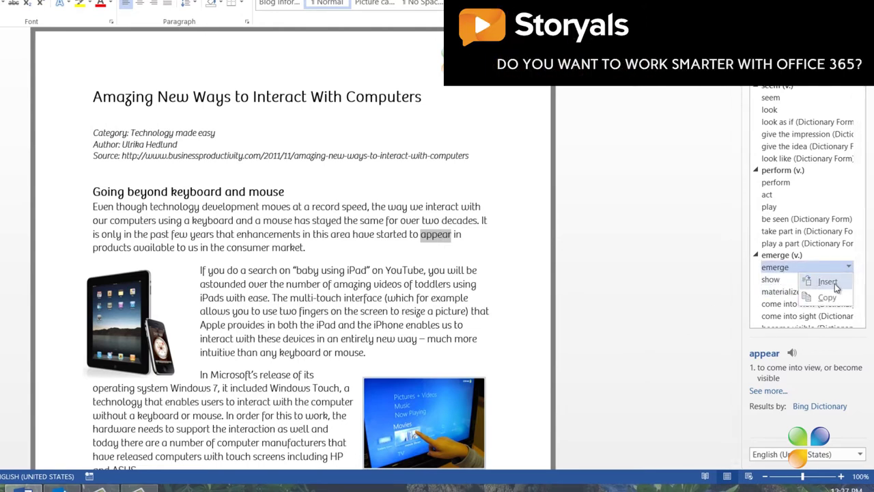
click(828, 282)
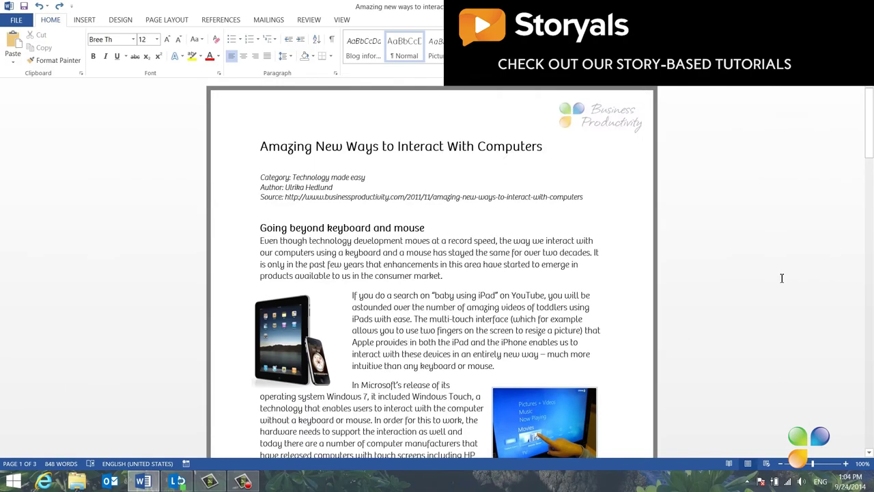
Search the Office app store for "wikipedia", and close the store
scroll(765, 259, down, 5)
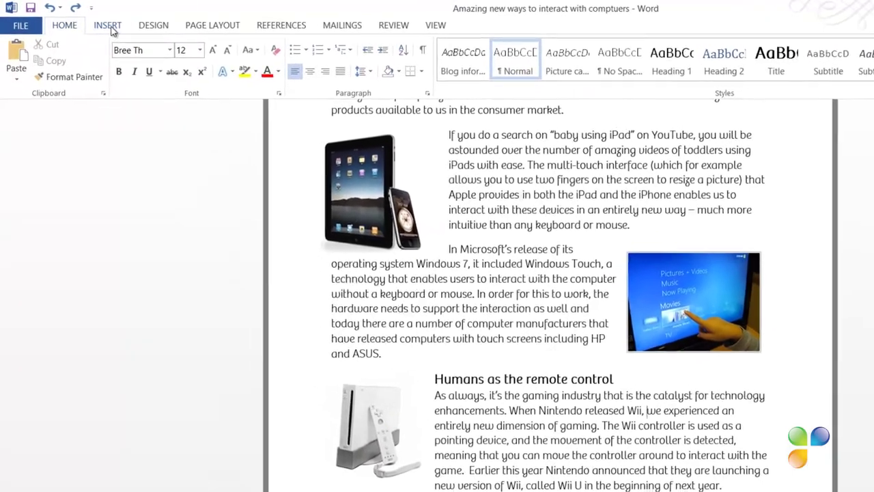
click(86, 21)
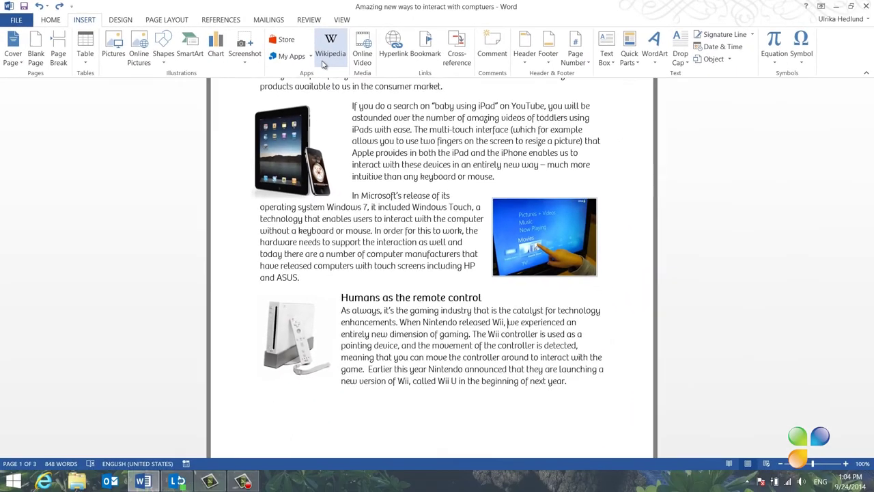
click(310, 45)
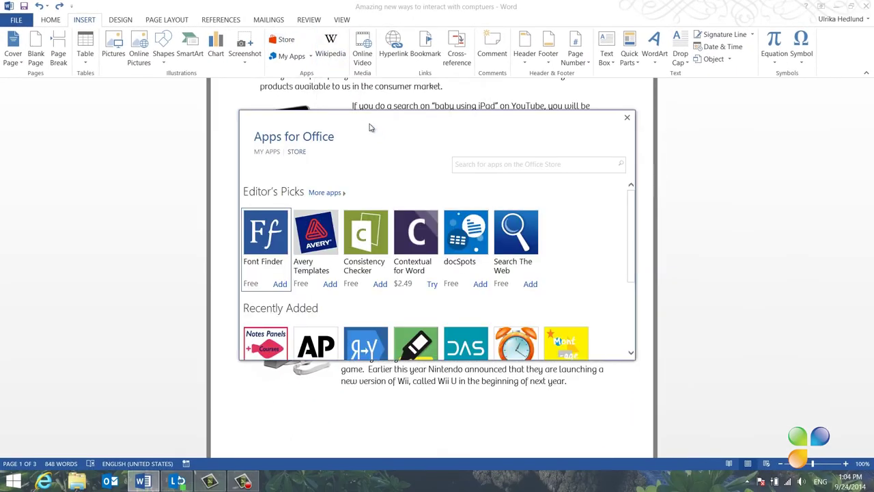
click(478, 166)
text(wikipedia)
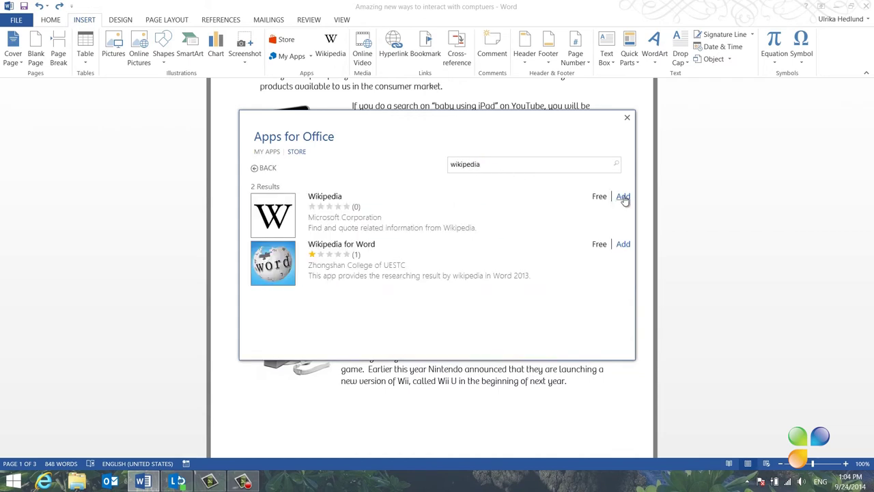
click(628, 118)
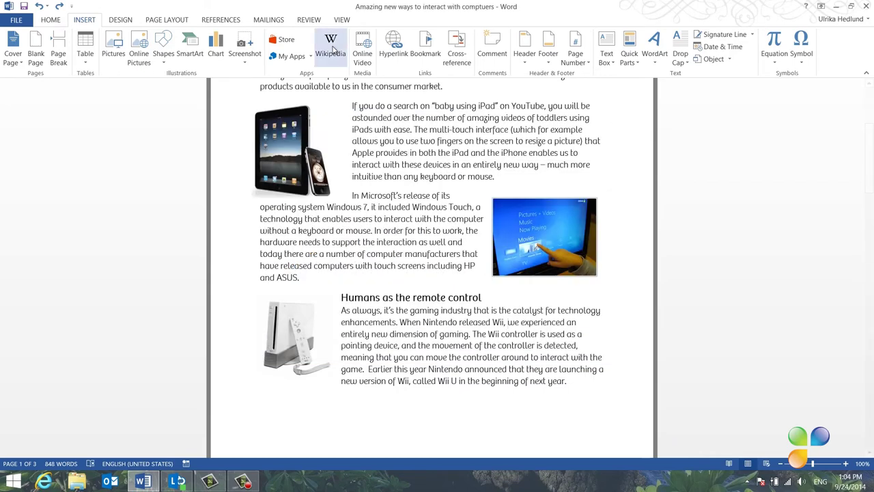
Look up "Wii" in the Wikipedia app, add "in November 2006" after "When Nintendo released Wii", and close the app
click(330, 49)
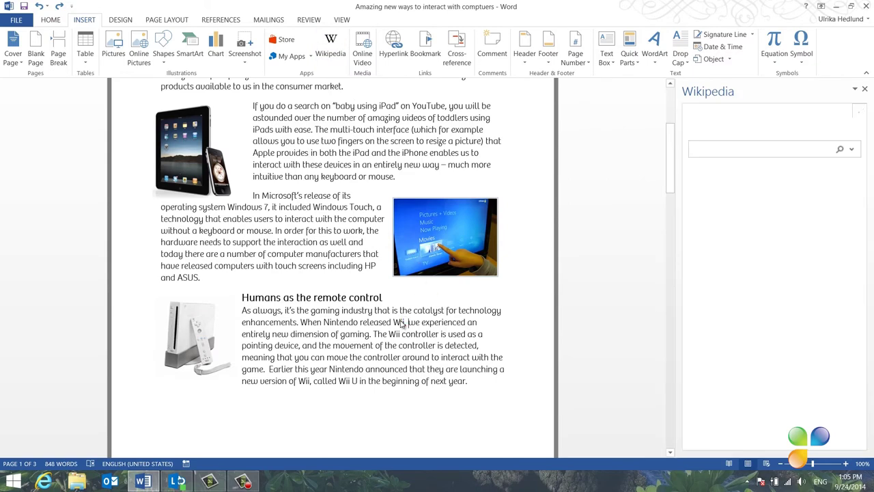
double_click(398, 322)
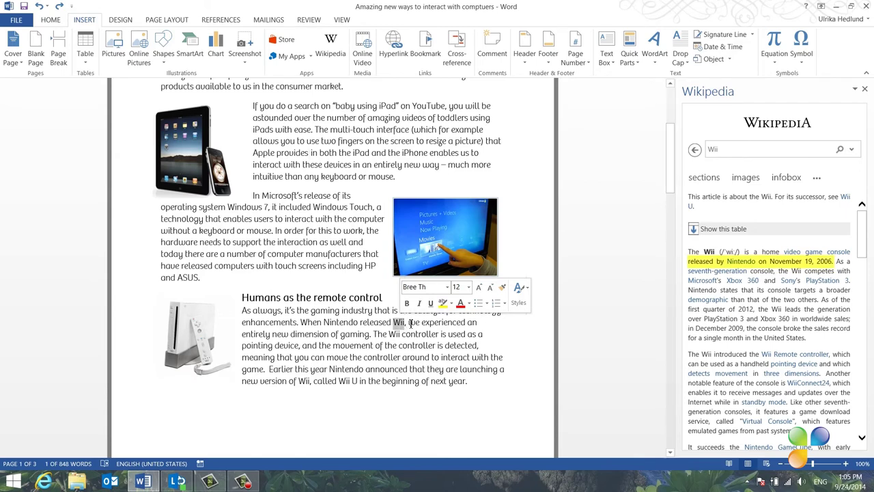
click(393, 322)
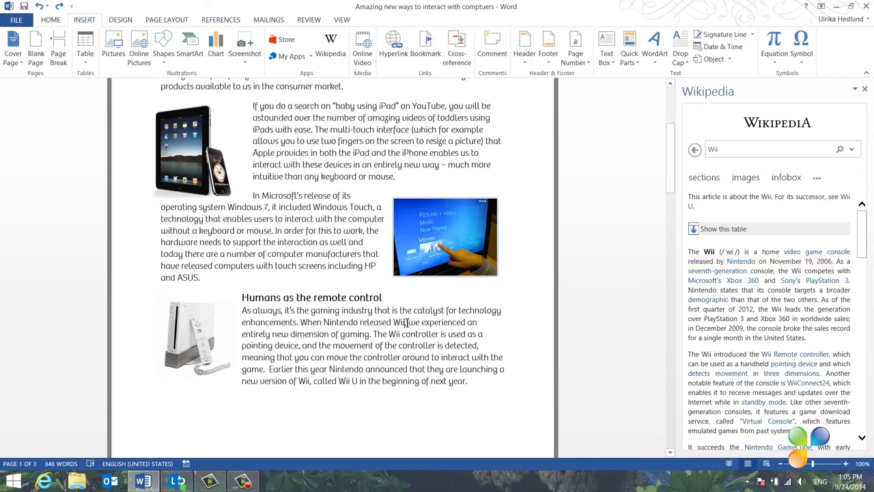
text(in)
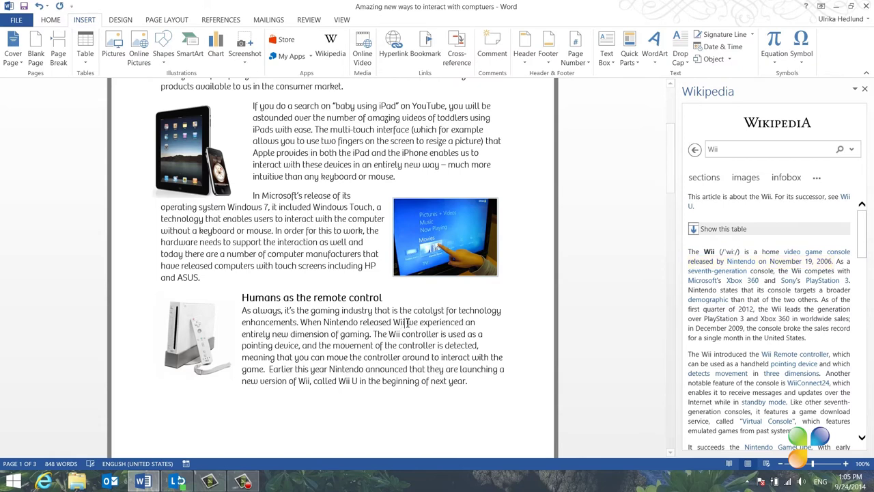
text( November 200)
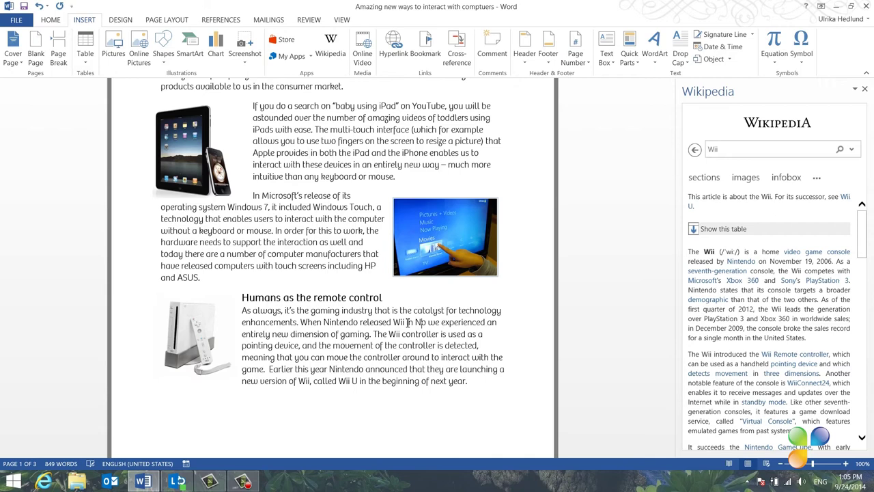
text(6,)
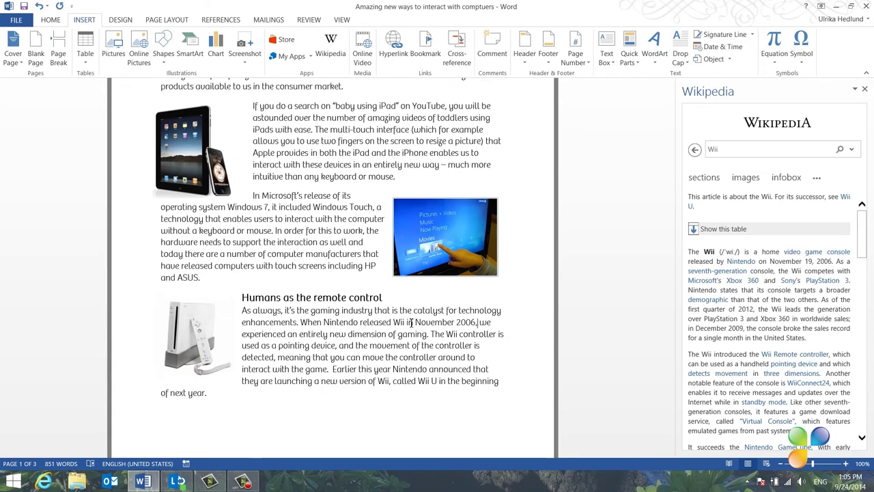
click(866, 90)
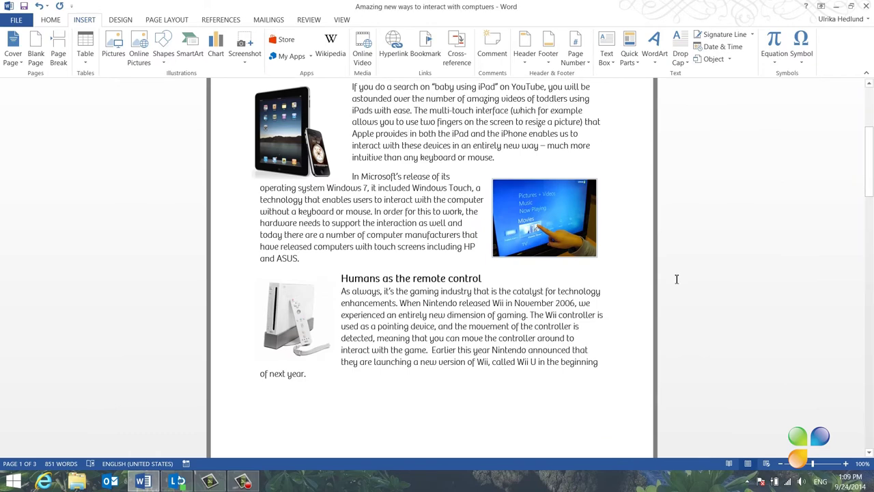
Translate "sjukdomar" under "Exciting years ahead" from Swedish (Sweden) to English (United States), and replace it with "diseases"
scroll(677, 279, down, 20)
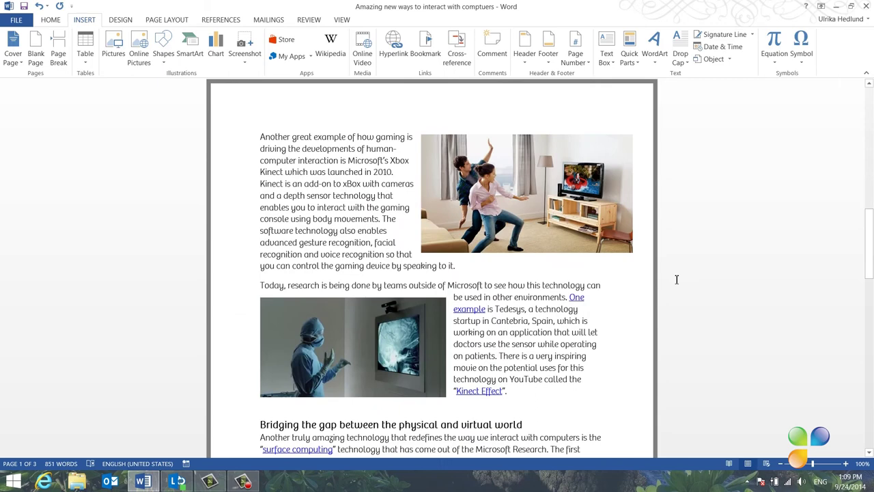
scroll(677, 279, down, 15)
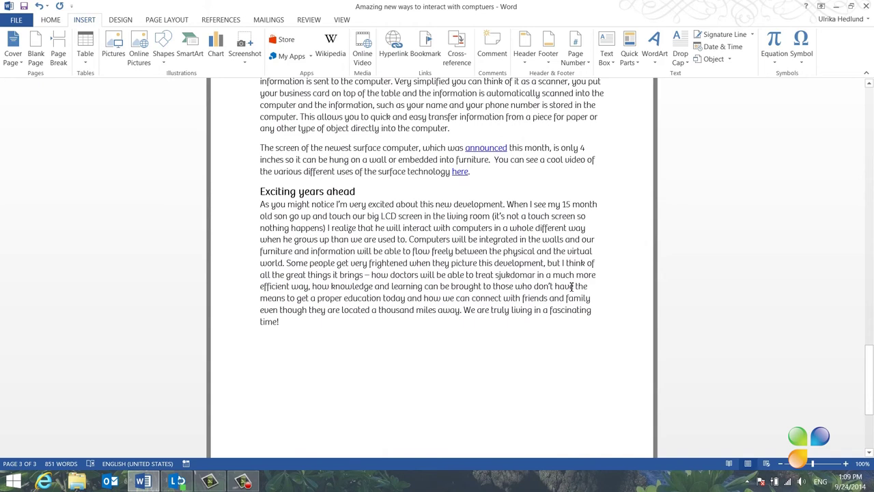
right_click(514, 275)
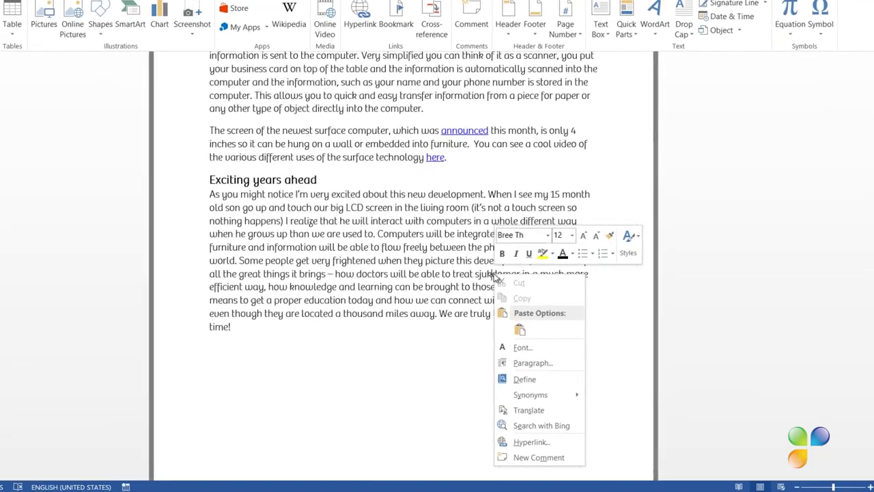
click(522, 417)
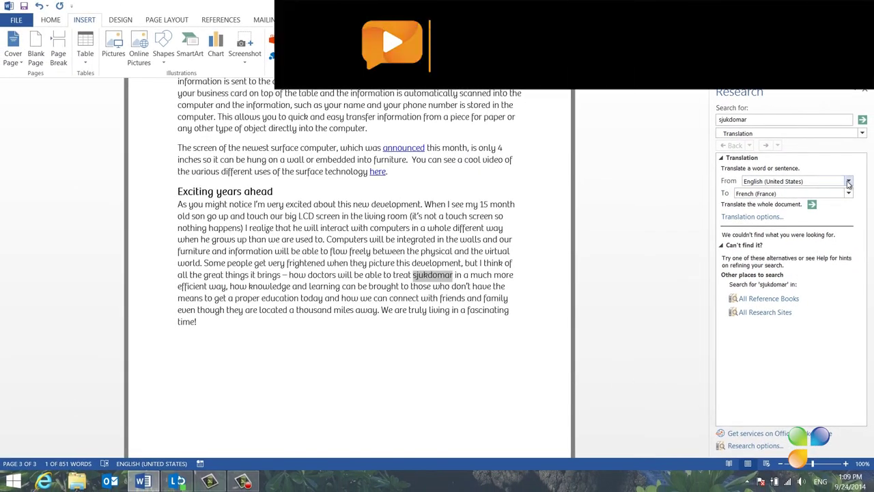
click(849, 183)
drag(851, 222, 852, 284)
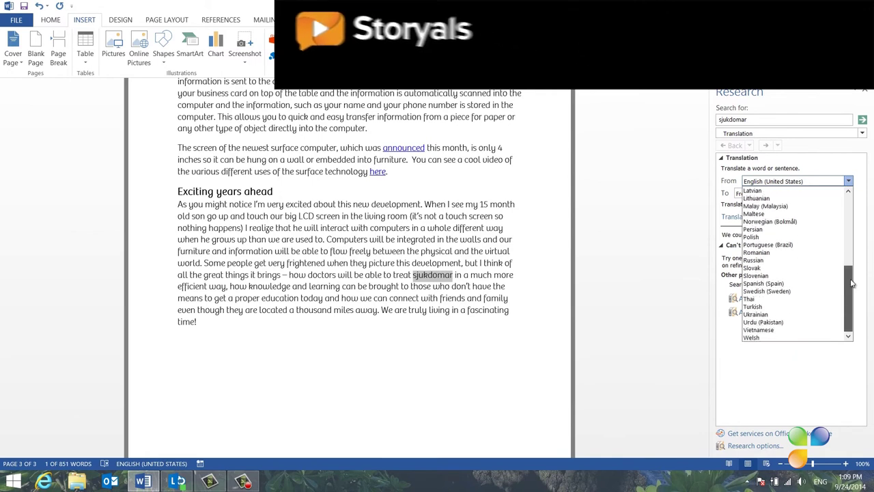
click(792, 291)
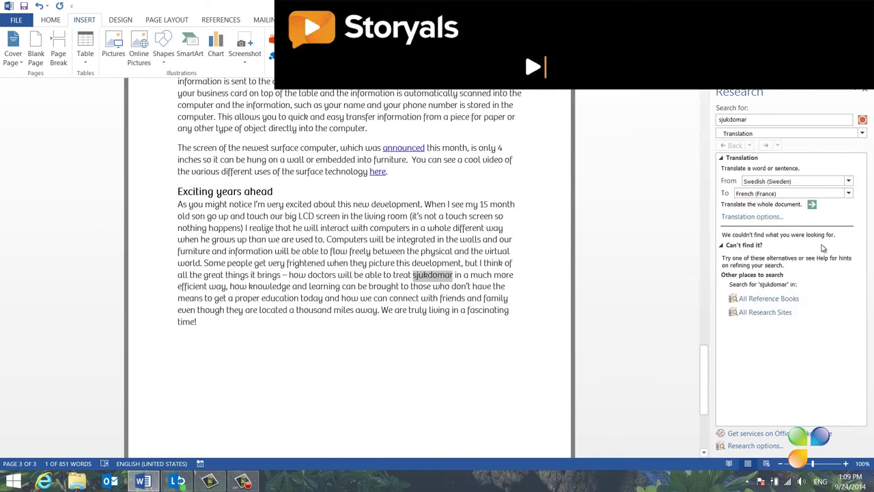
click(850, 194)
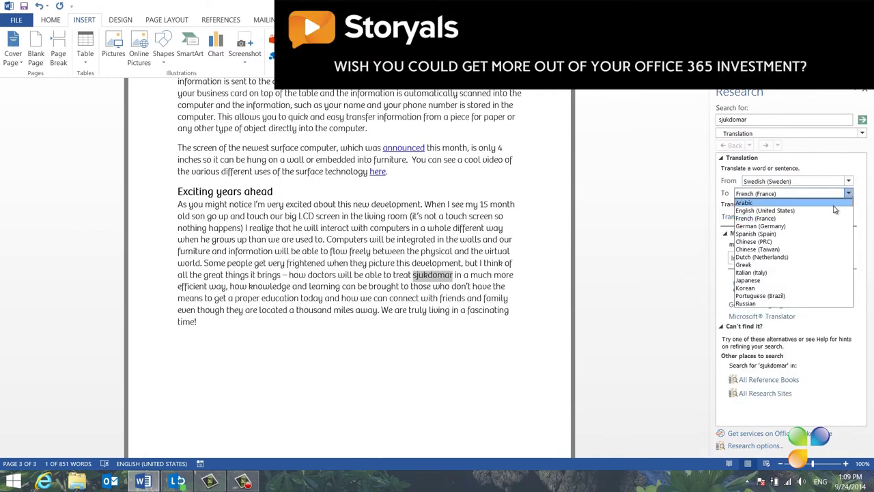
click(813, 210)
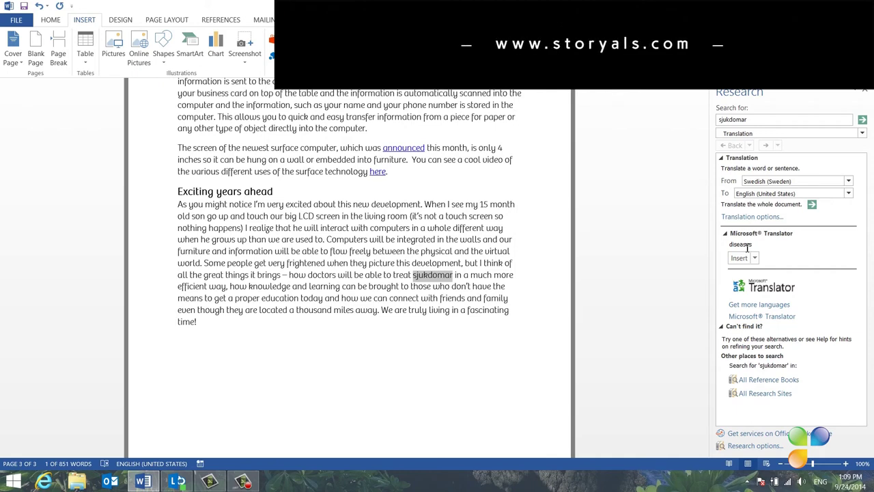
click(739, 258)
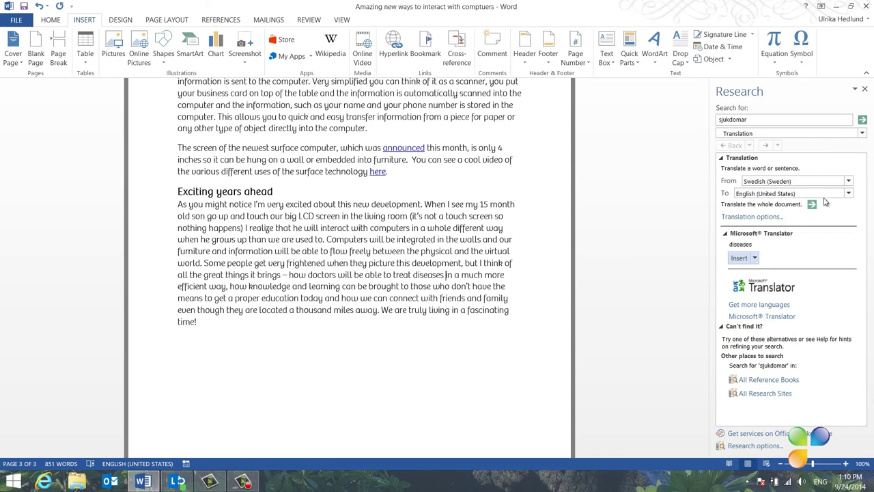
Set the translation from English (United States) to Swedish (Sweden), and send the whole document to the online translator
click(849, 181)
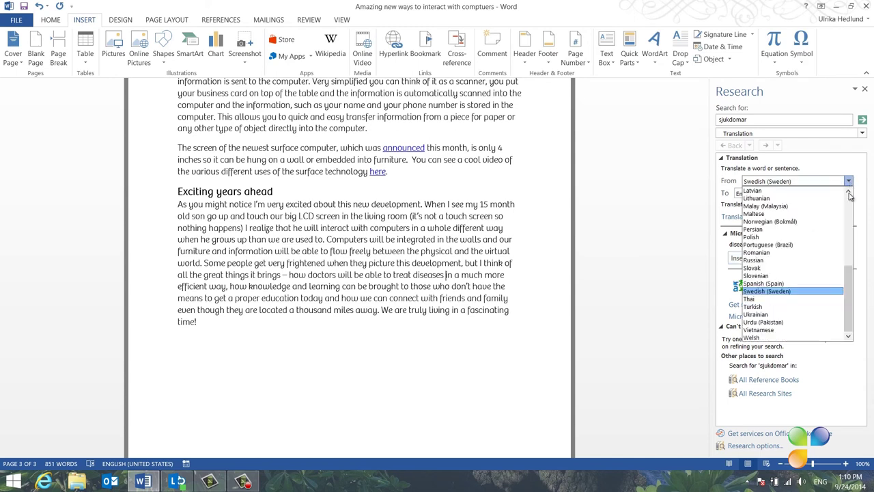
drag(848, 283, 851, 195)
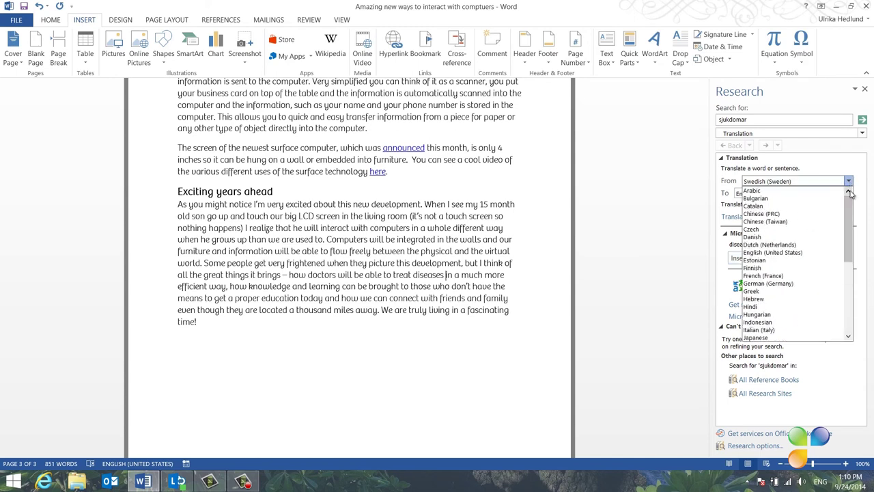
click(820, 252)
click(849, 194)
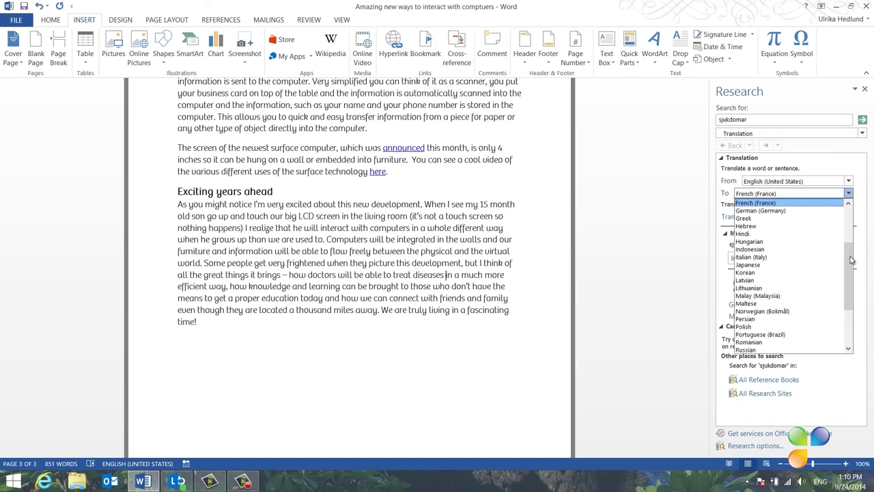
drag(852, 256, 851, 285)
click(796, 305)
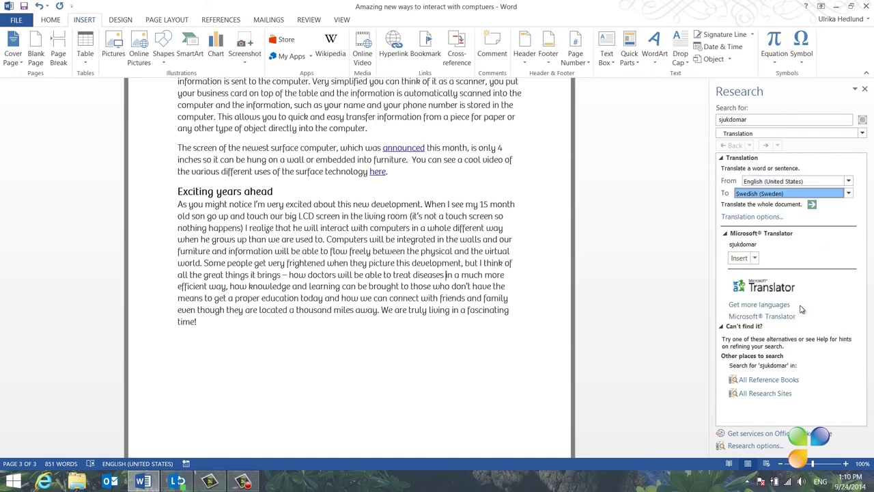
click(812, 204)
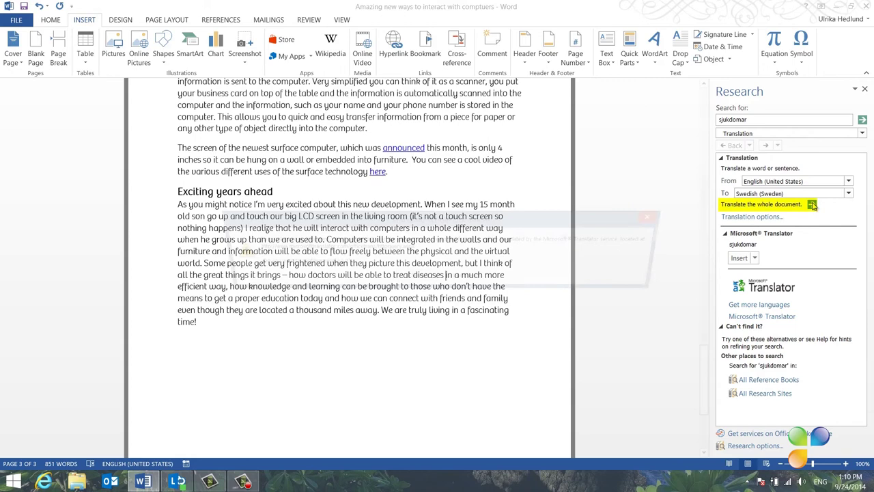
click(415, 279)
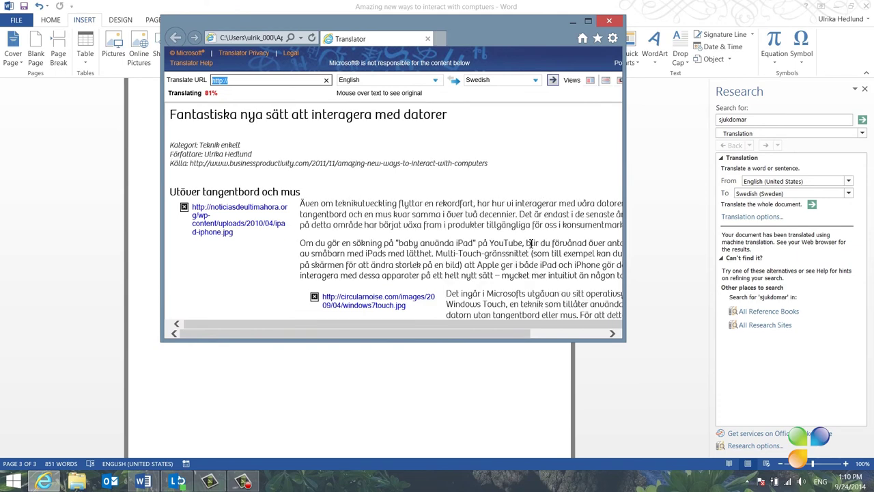
Maximize the translated page, retranslate the document into Arabic, and close the browser and the Research pane
click(589, 21)
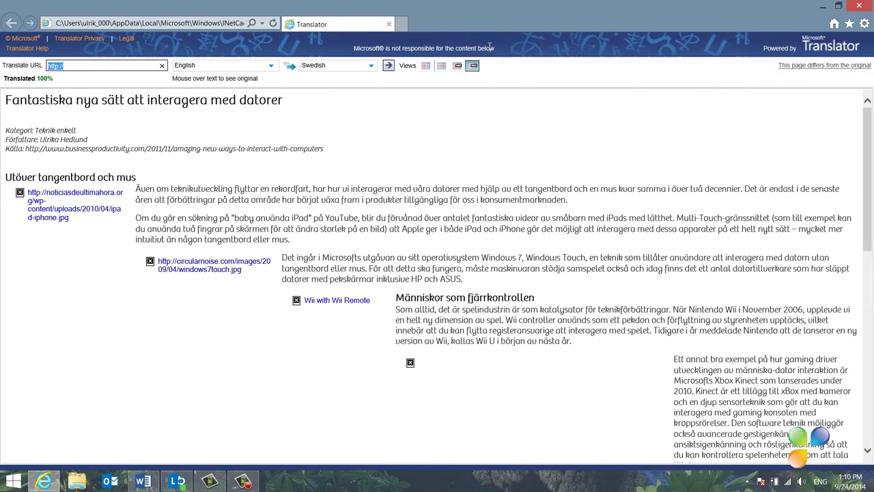
click(368, 69)
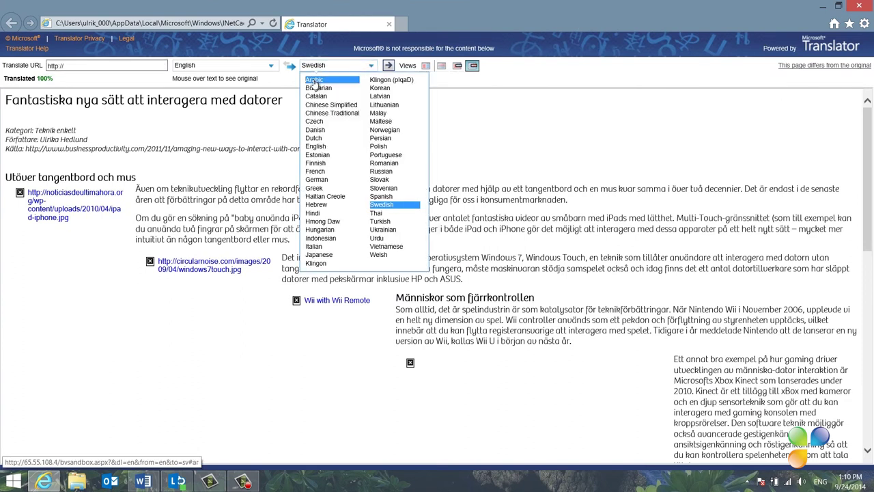
click(322, 85)
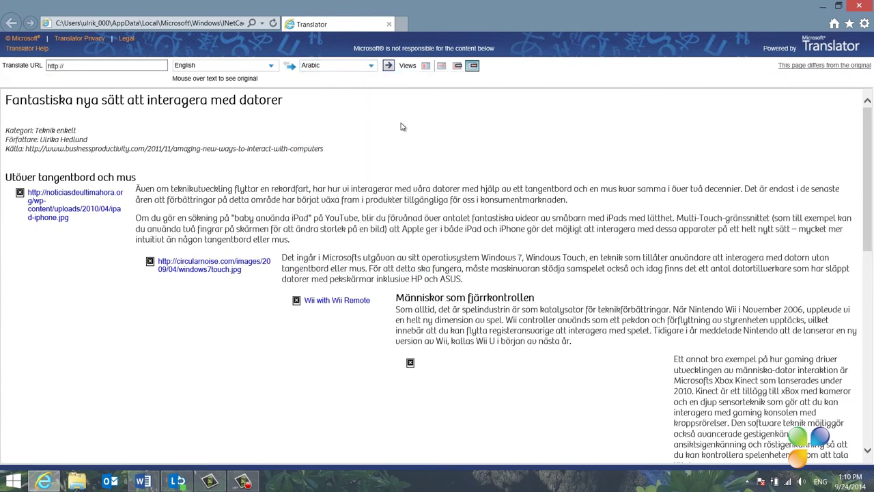
click(388, 65)
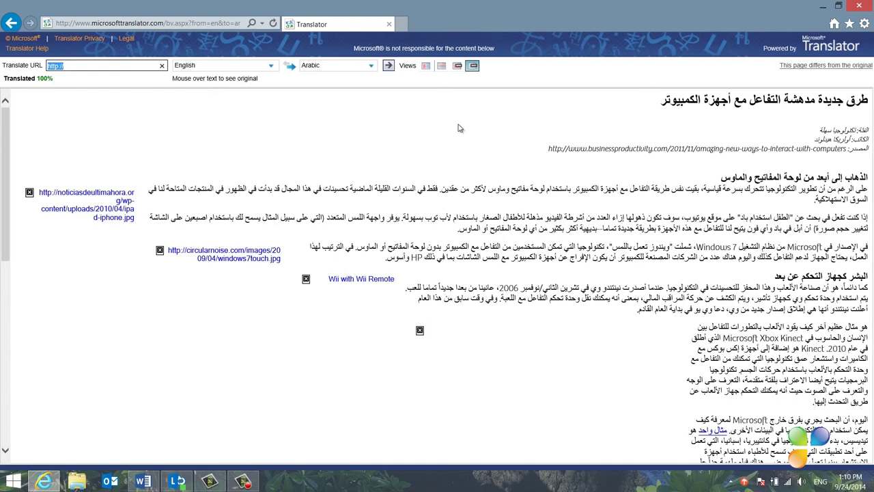
click(866, 6)
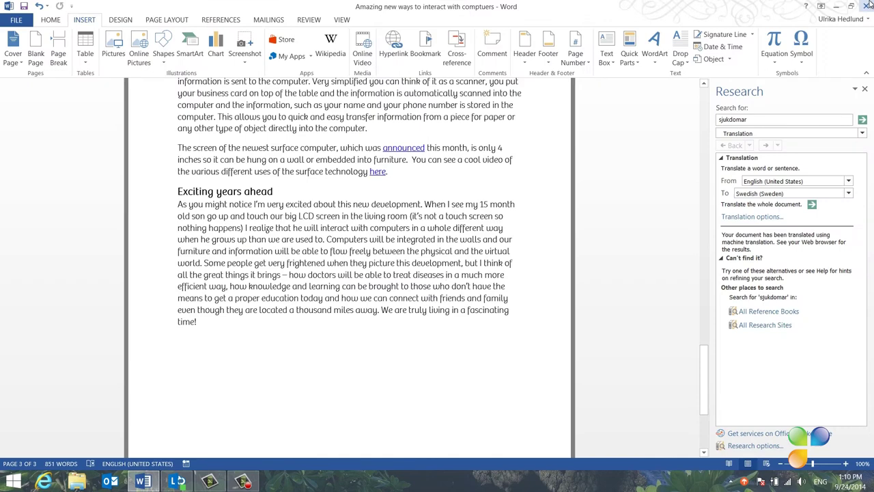
click(865, 89)
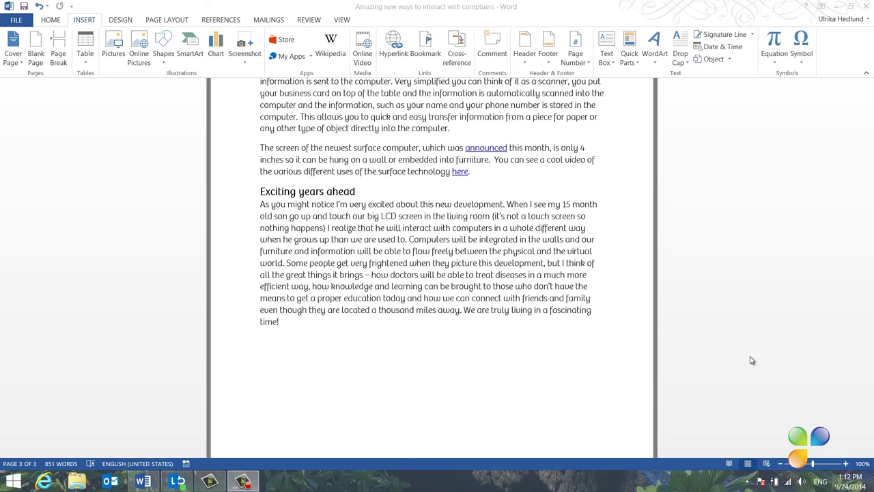
Set the Mini Translator language to Swedish (Sweden) in the translation language options
click(308, 21)
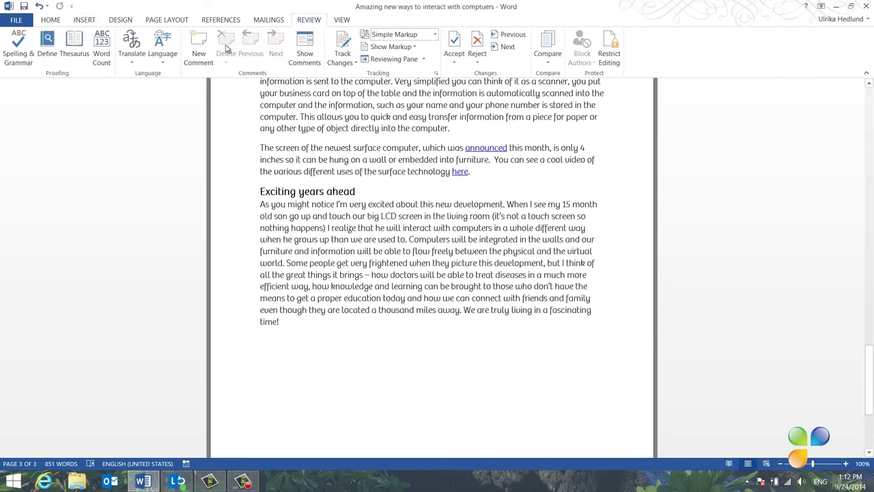
click(132, 56)
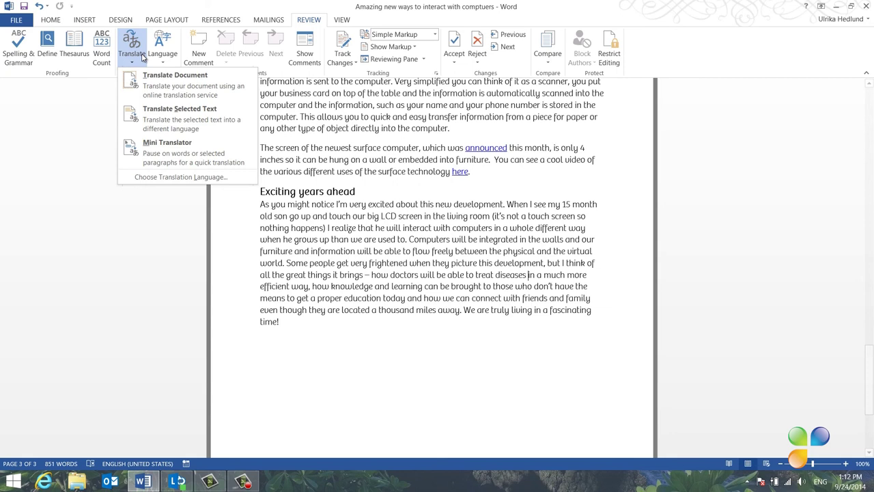
click(145, 177)
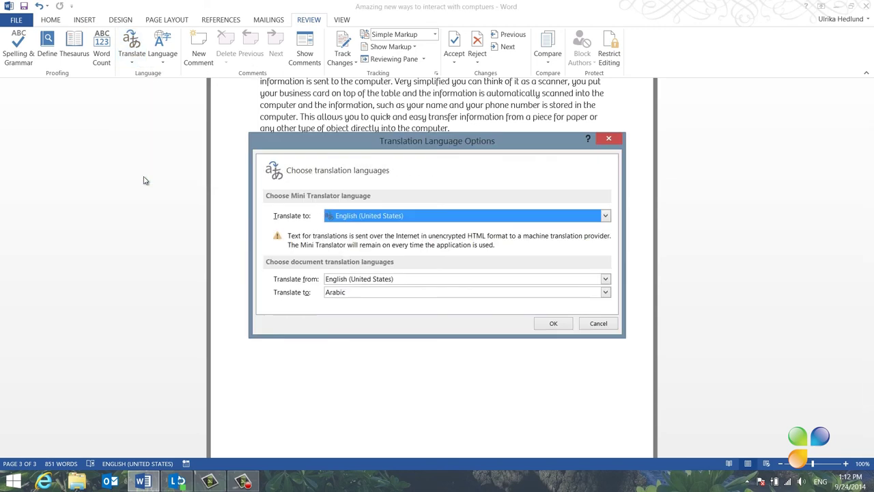
click(605, 217)
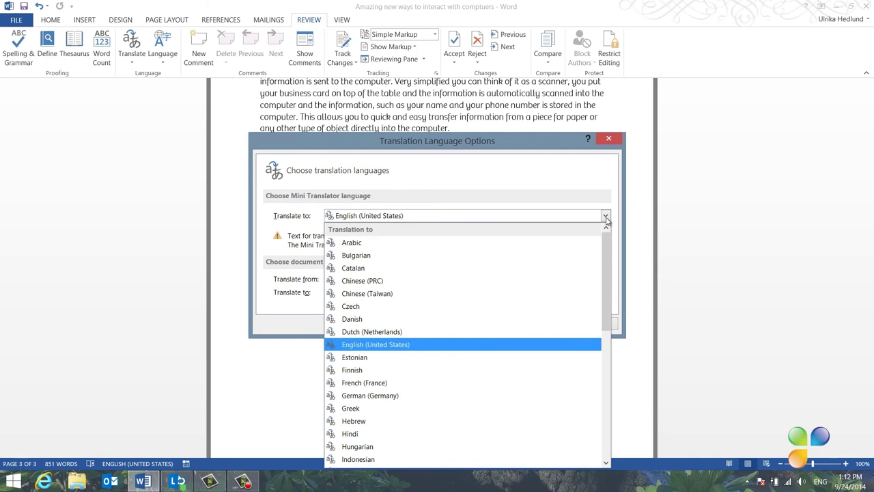
drag(604, 245, 622, 388)
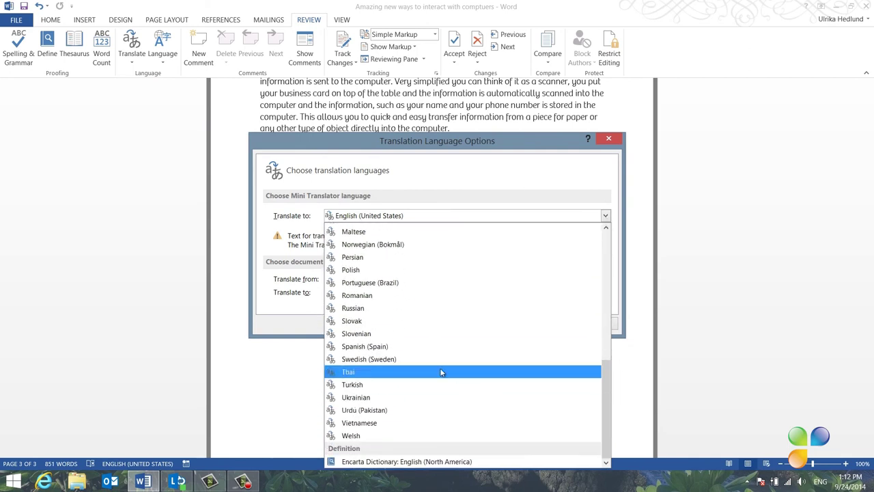
click(407, 362)
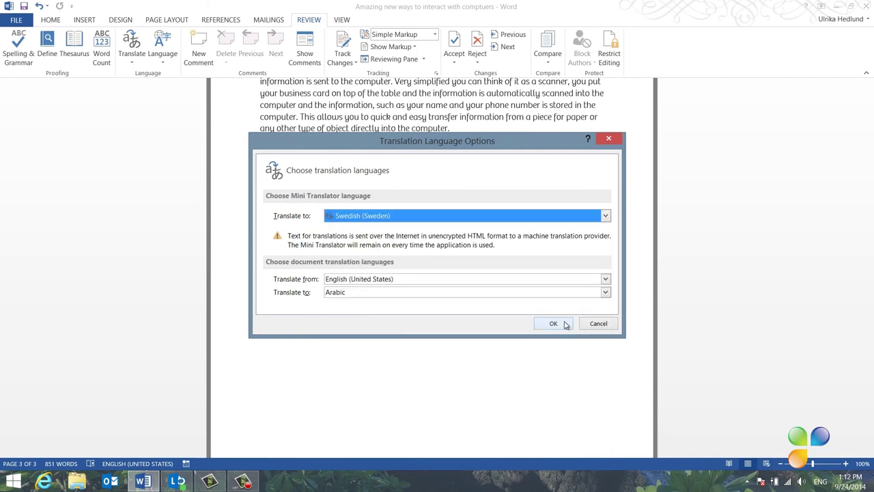
click(553, 323)
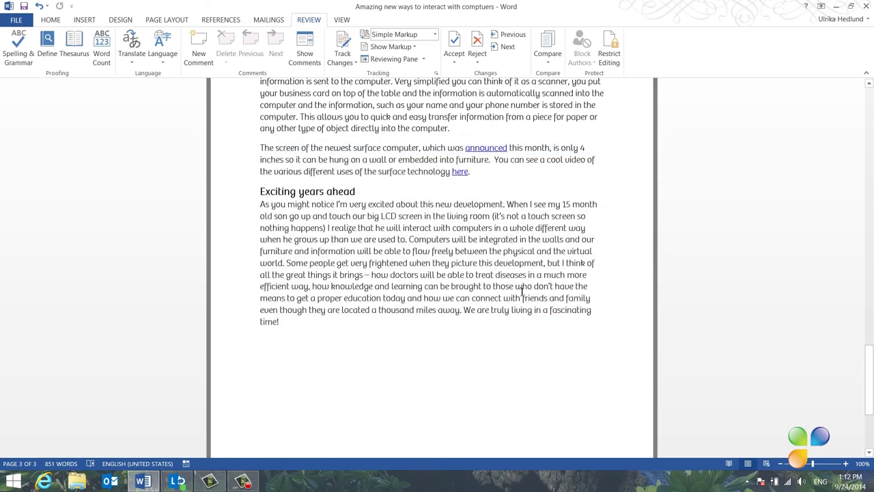
Turn on the Mini Translator and bring up its translation of "development" in the first sentence under "Exciting years ahead"
click(132, 58)
click(136, 151)
mouse_move(476, 205)
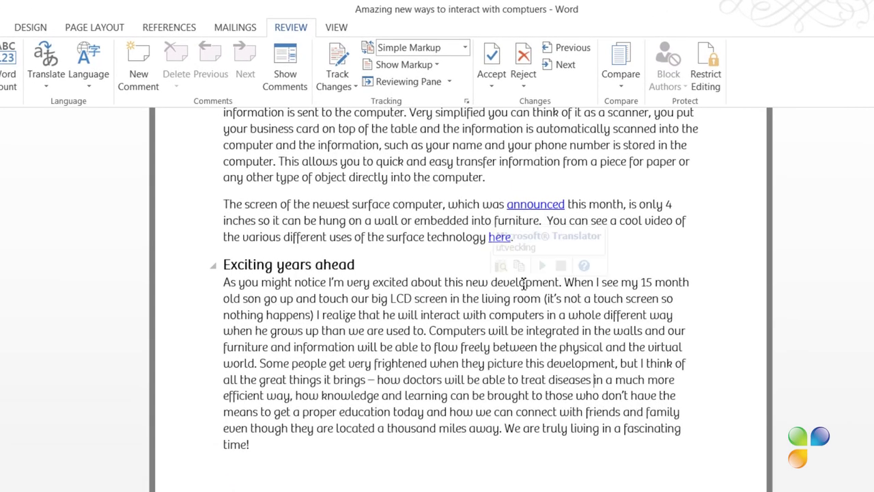